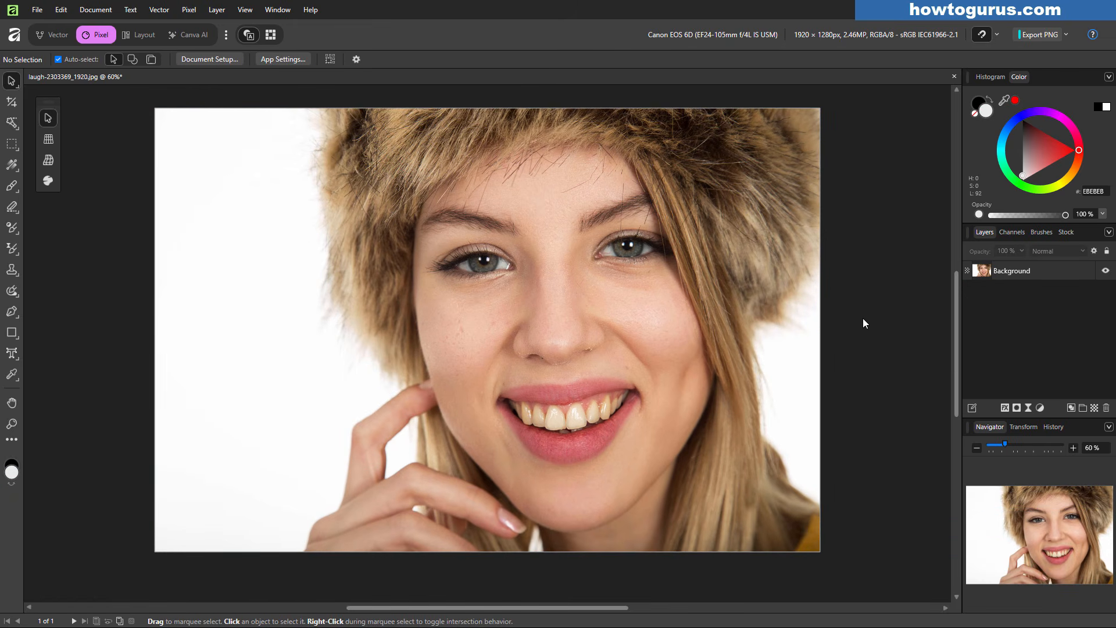
# Activate the Flood Select Tool with Current Layer as source, 20% tolerance and Contiguous enabled.
pyautogui.click(12, 123)
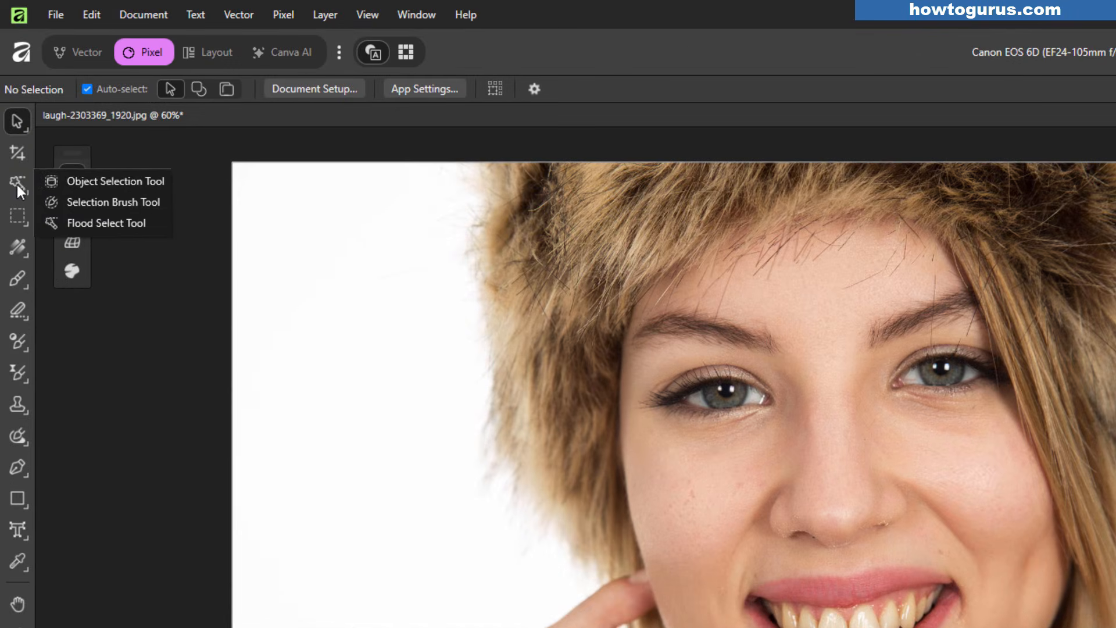
pyautogui.click(105, 223)
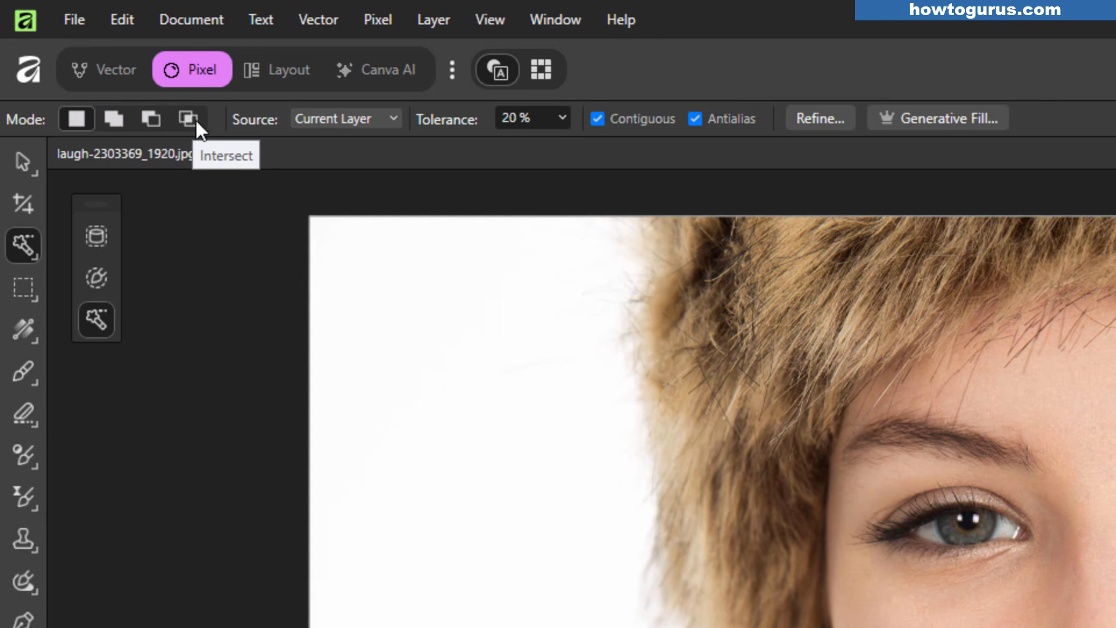
pyautogui.click(393, 119)
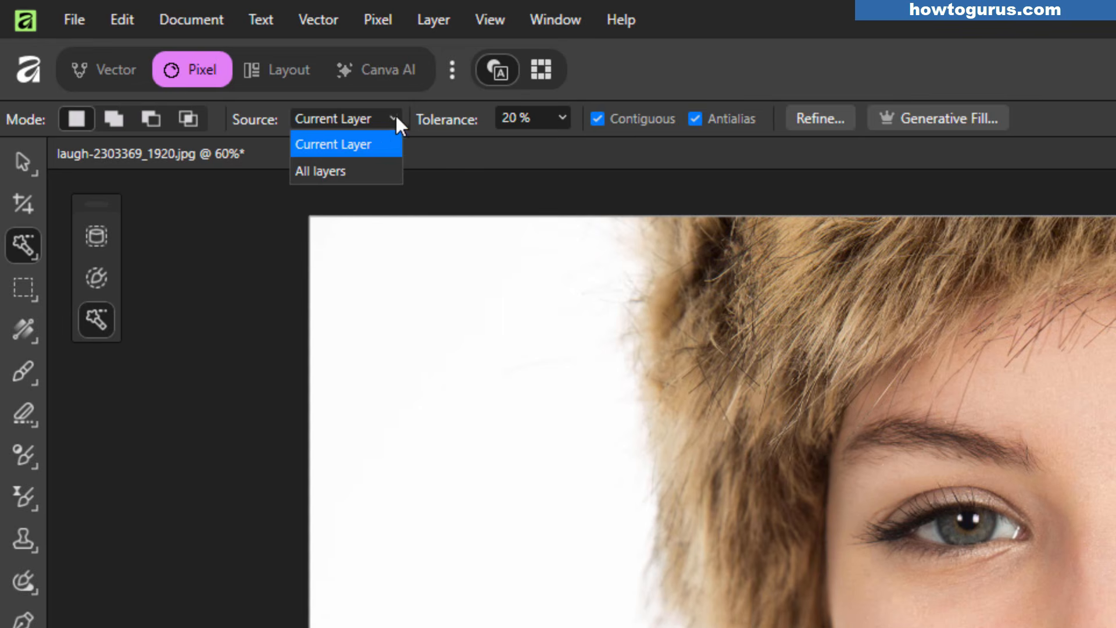
pyautogui.click(389, 118)
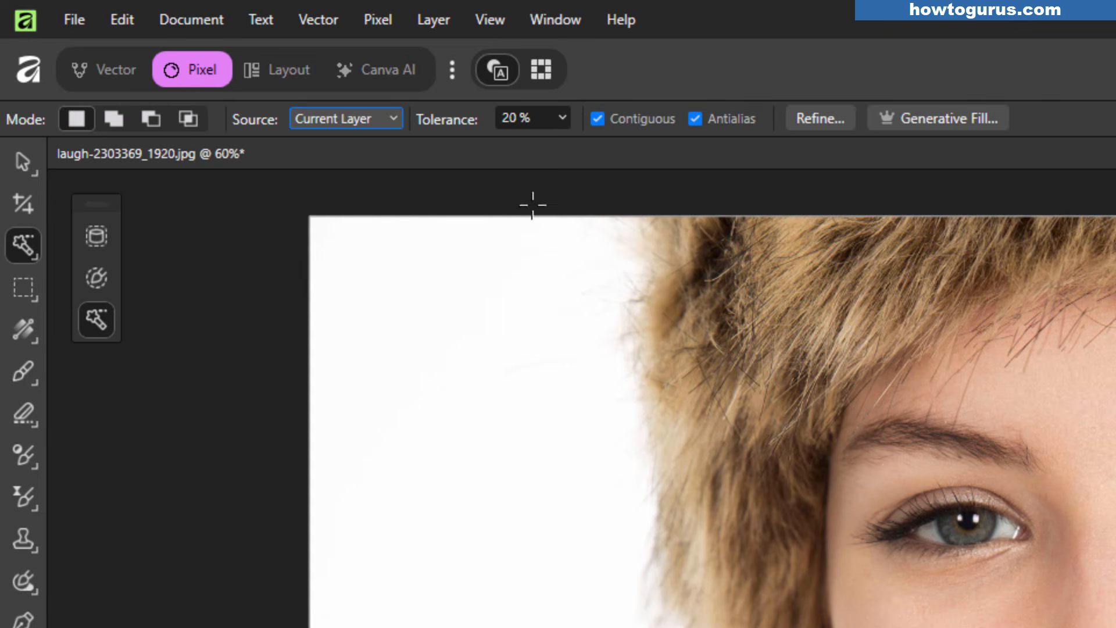
pyautogui.click(563, 119)
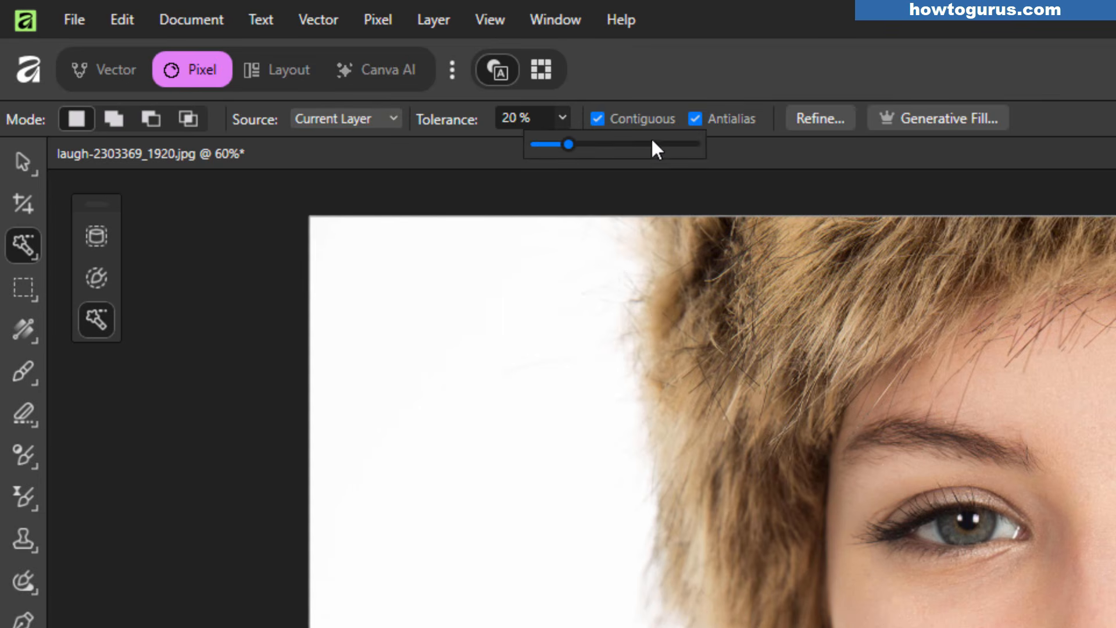
pyautogui.click(550, 118)
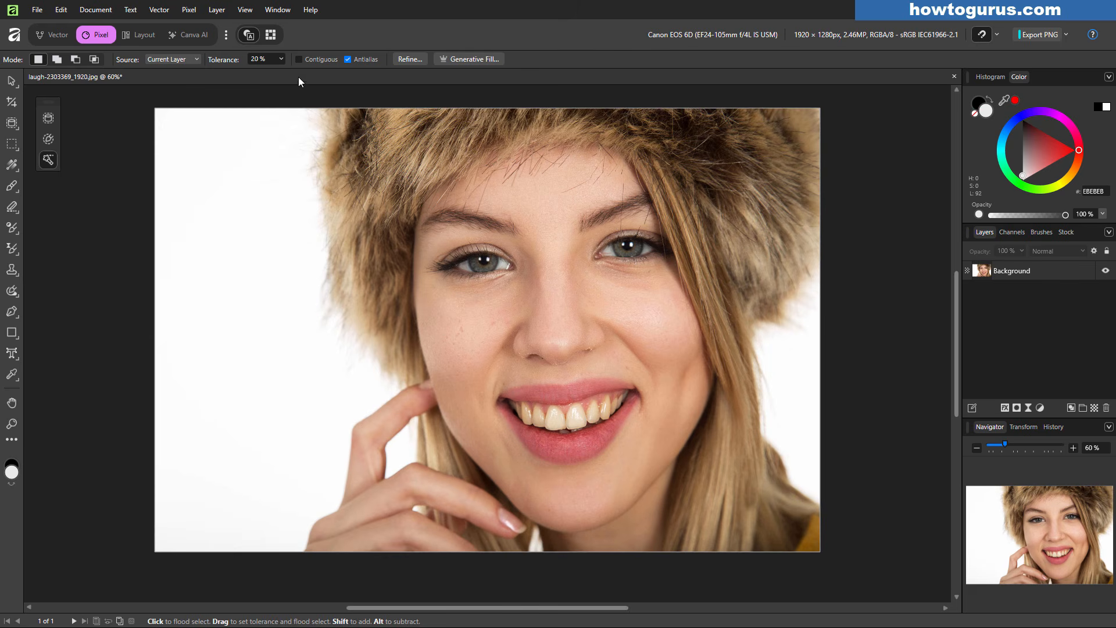
pyautogui.click(299, 59)
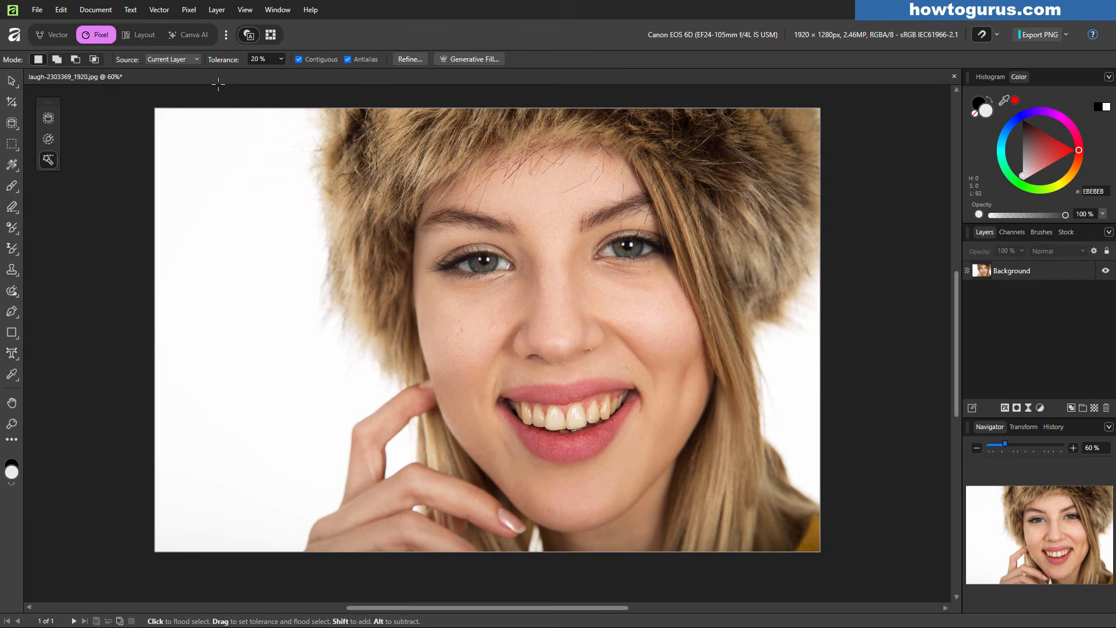
# Flood-select the large white backdrop area beside the woman's raised hand on the Background layer.
pyautogui.click(989, 270)
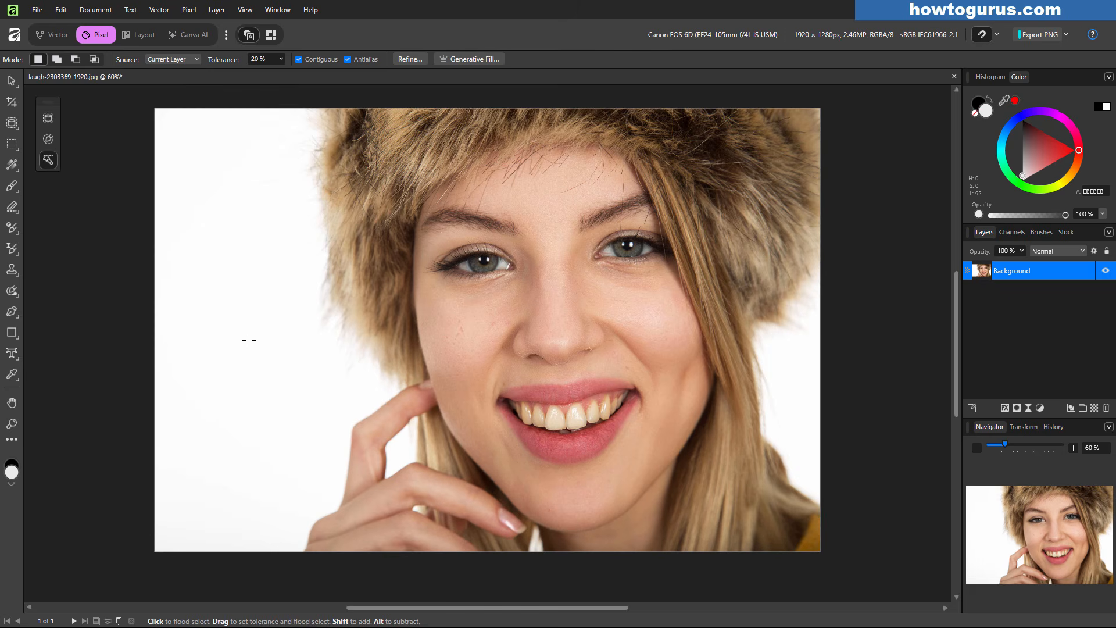
pyautogui.click(234, 320)
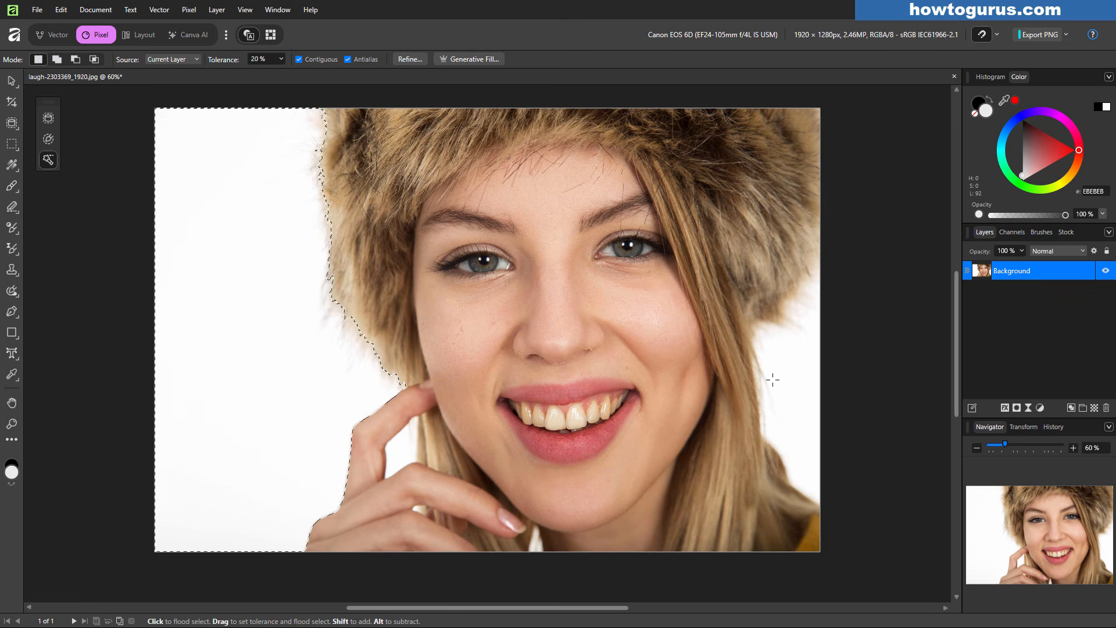
pyautogui.click(801, 373)
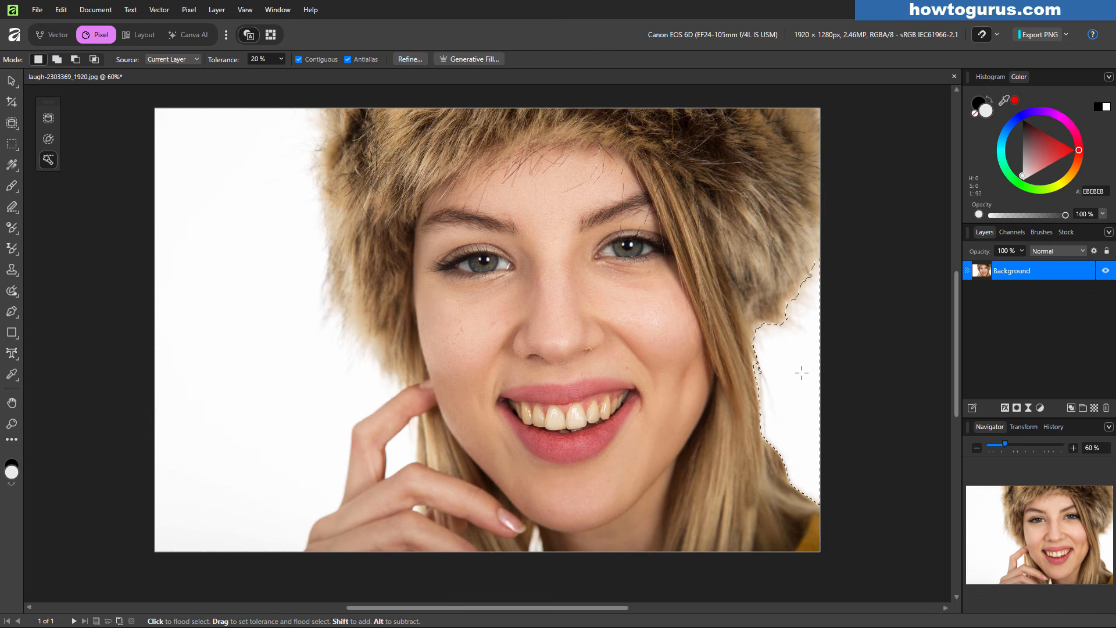
pyautogui.click(264, 329)
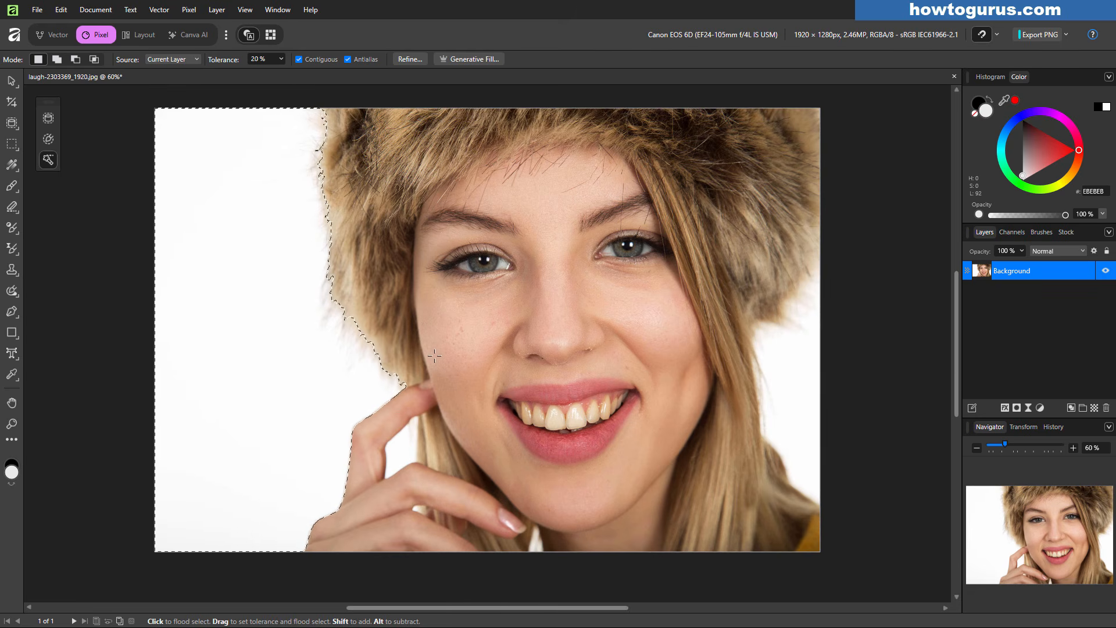
# Switch to Add mode and include the white gaps around the hand and hair plus the backdrop on the opposite side.
pyautogui.click(57, 59)
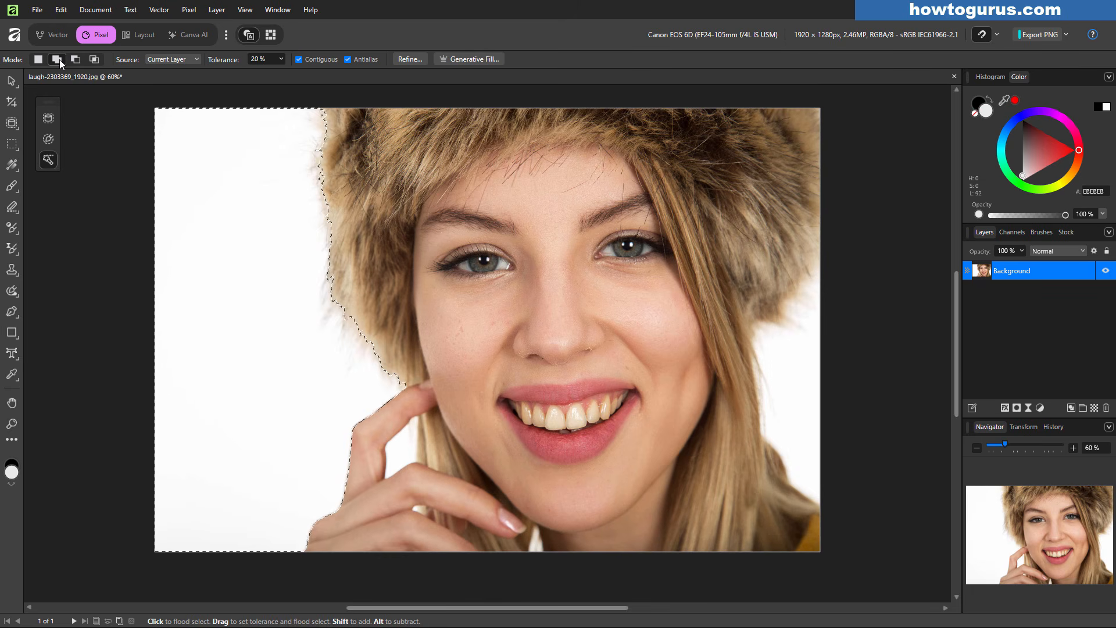
pyautogui.click(407, 451)
pyautogui.click(417, 510)
pyautogui.click(536, 544)
pyautogui.click(771, 386)
# Subtract the white gap between the raised finger and the hair from the selection, and restore Add mode.
pyautogui.press('alt')
pyautogui.keyDown('alt'); pyautogui.click(397, 453); pyautogui.keyUp('alt')
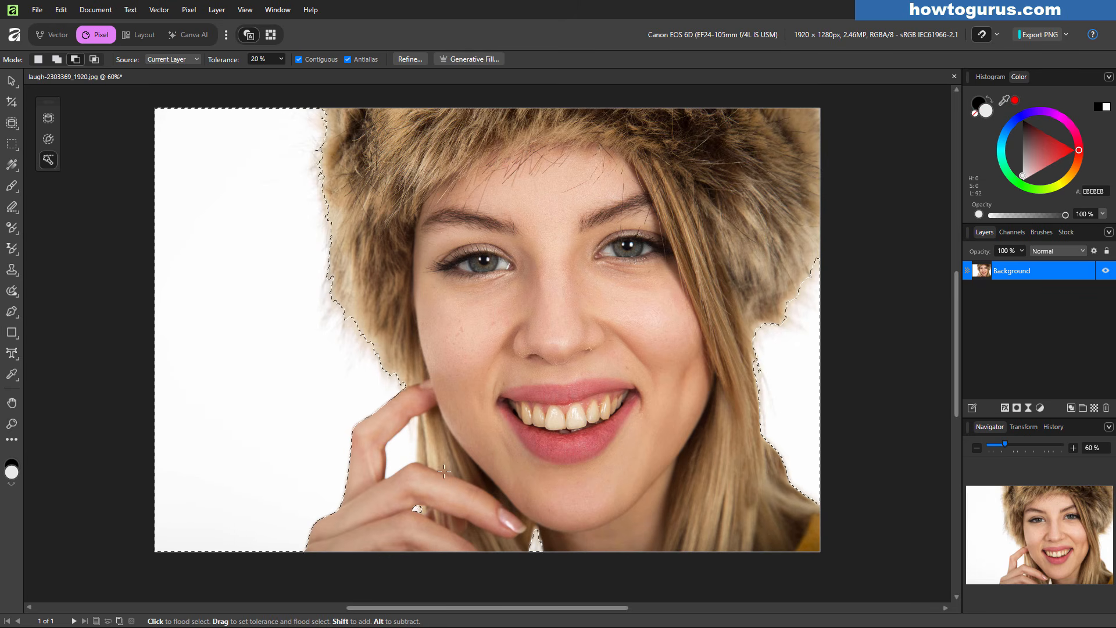
pyautogui.click(57, 59)
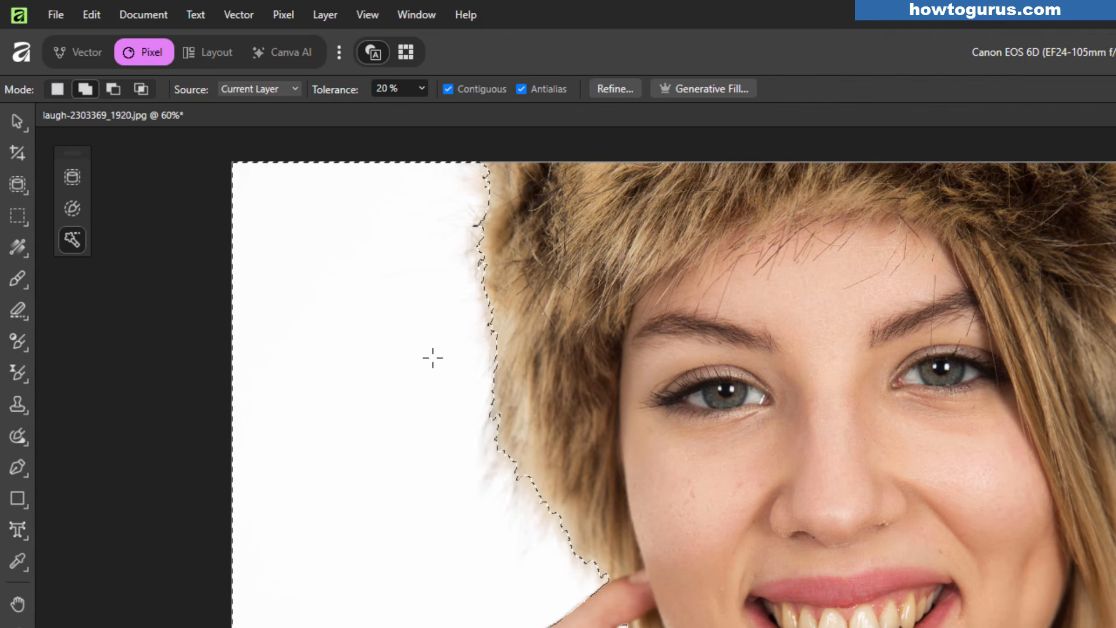
# Compare the White matte, Black and white, and Transparent previews in Refine Selection, returning the preview to Overlay and closing the dialog.
pyautogui.click(615, 88)
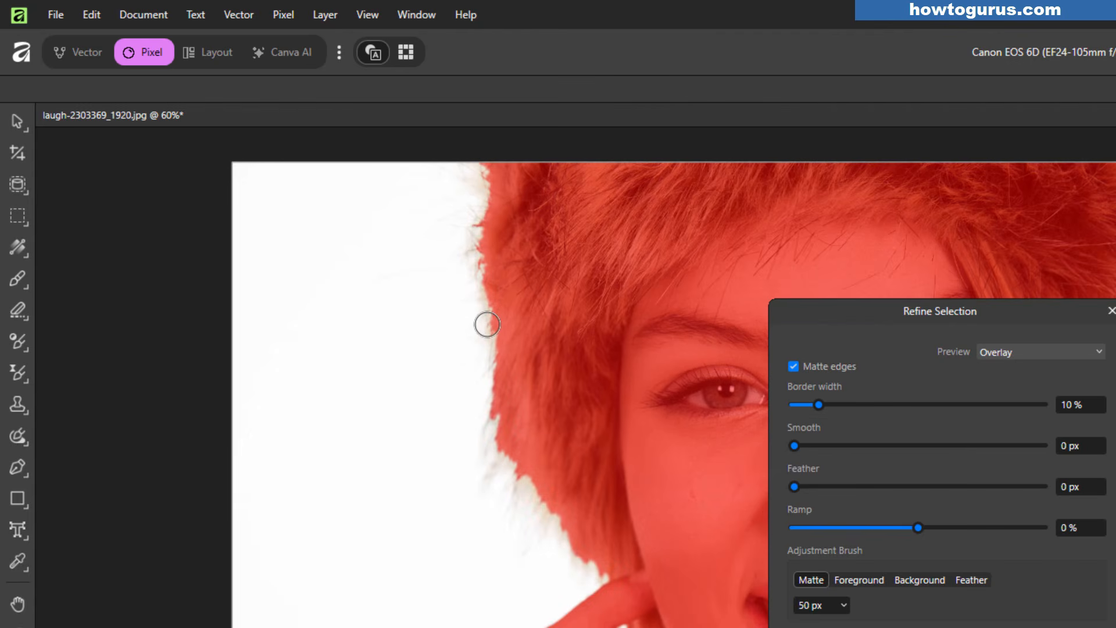
pyautogui.click(1043, 352)
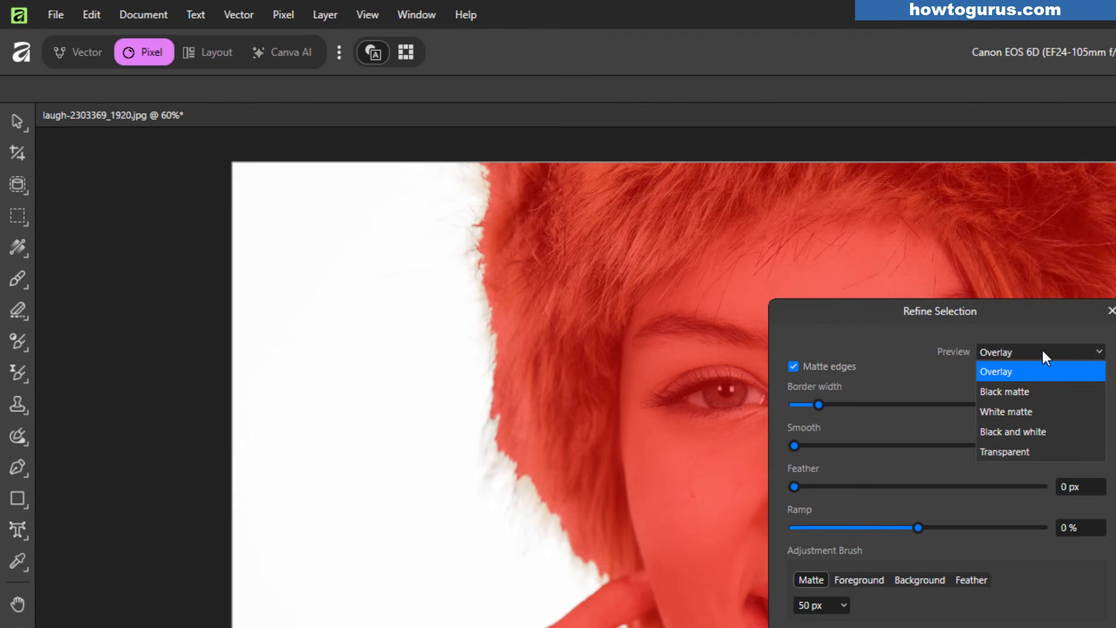
pyautogui.click(1028, 411)
pyautogui.click(1007, 349)
pyautogui.click(1014, 431)
pyautogui.click(1017, 354)
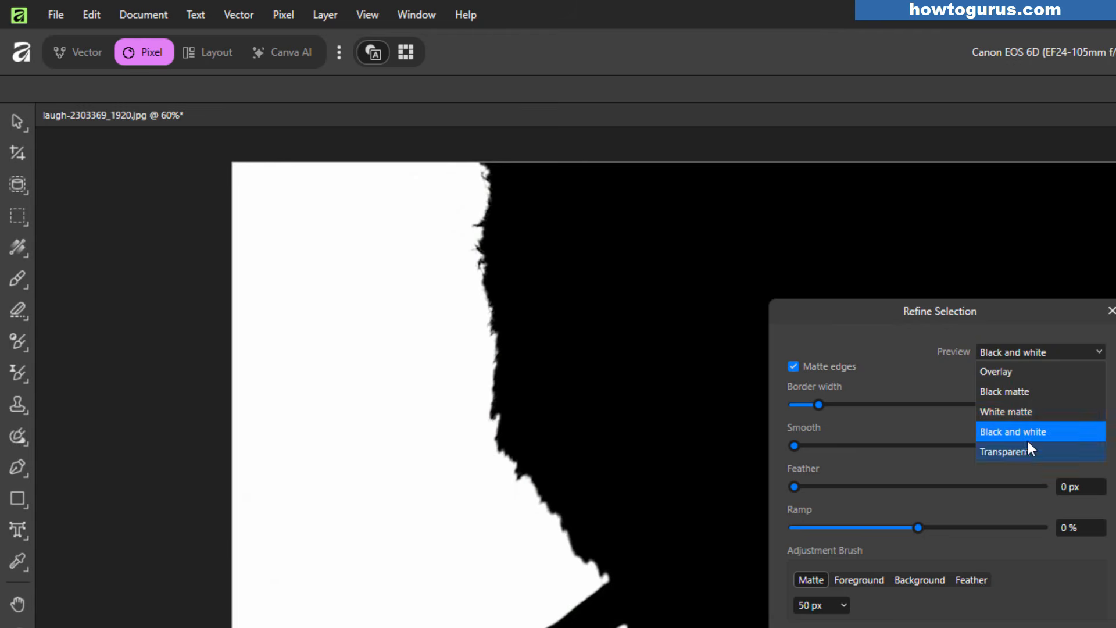
pyautogui.click(1020, 449)
pyautogui.click(1019, 352)
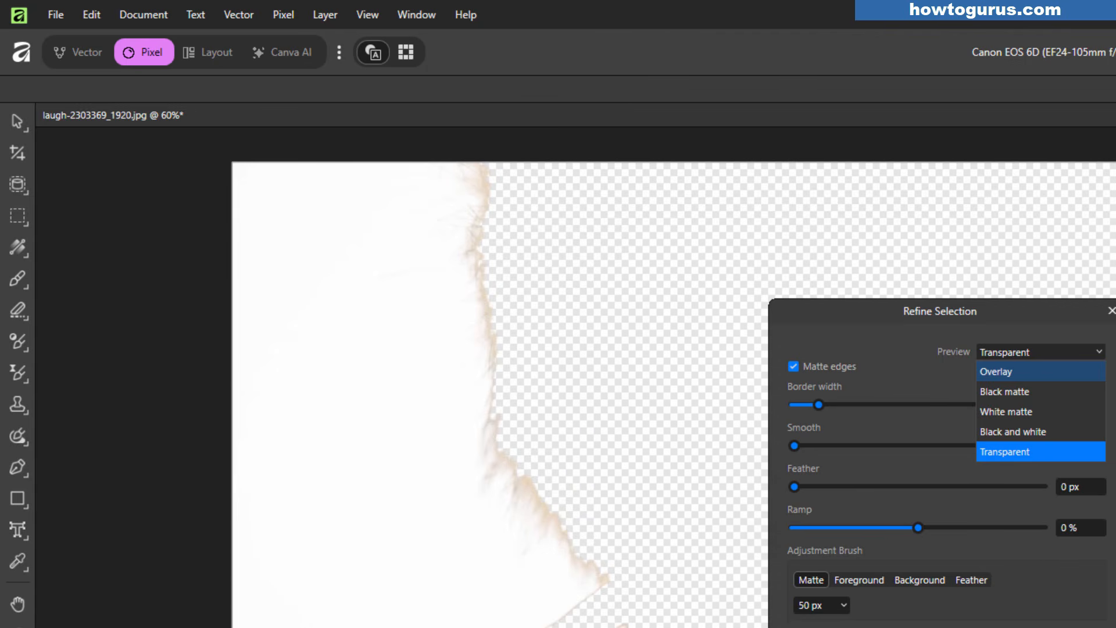
pyautogui.click(995, 372)
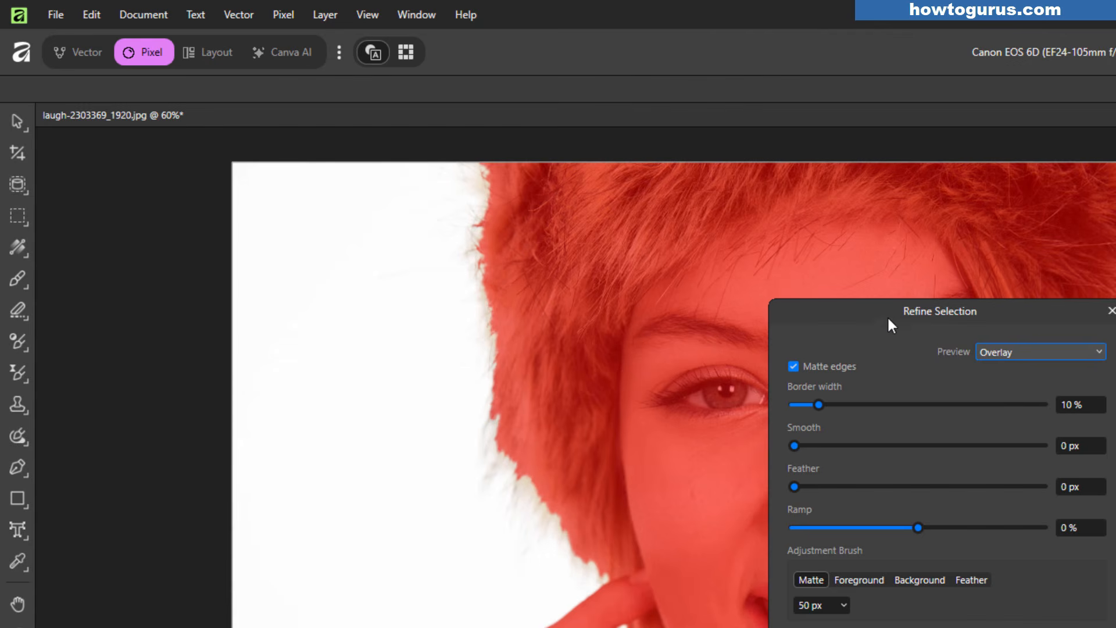
pyautogui.moveTo(853, 310); pyautogui.dragTo(1115, 627)
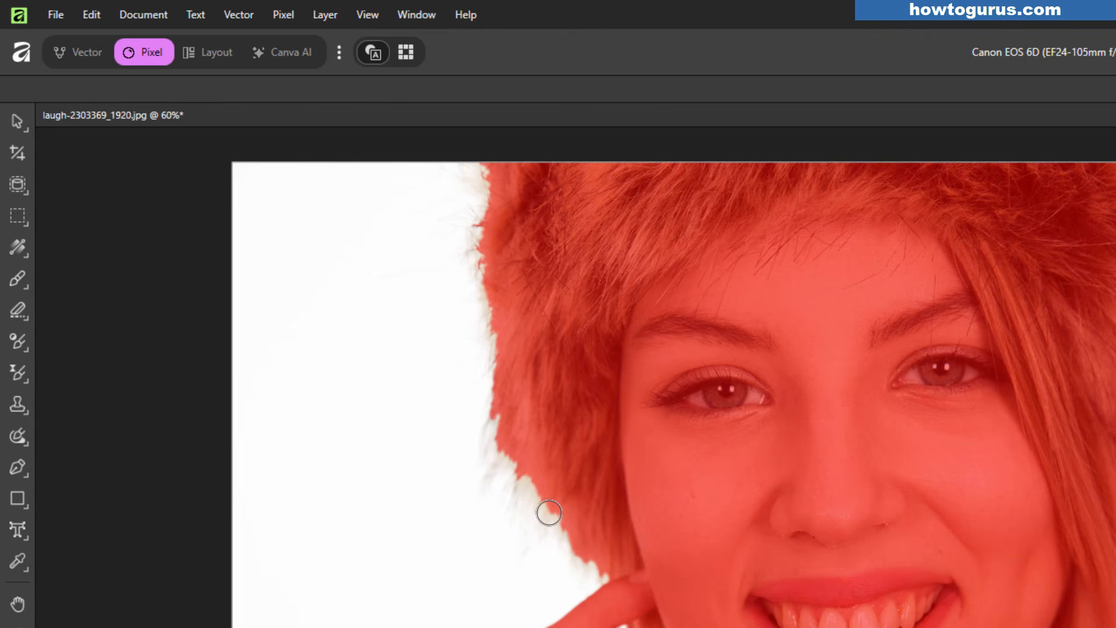
pyautogui.moveTo(1105, 625); pyautogui.dragTo(1043, 302)
pyautogui.press('Return')
# Invert the pixel selection to the woman and preview it in Refine Selection, cancelling the refinement.
pyautogui.click(281, 16)
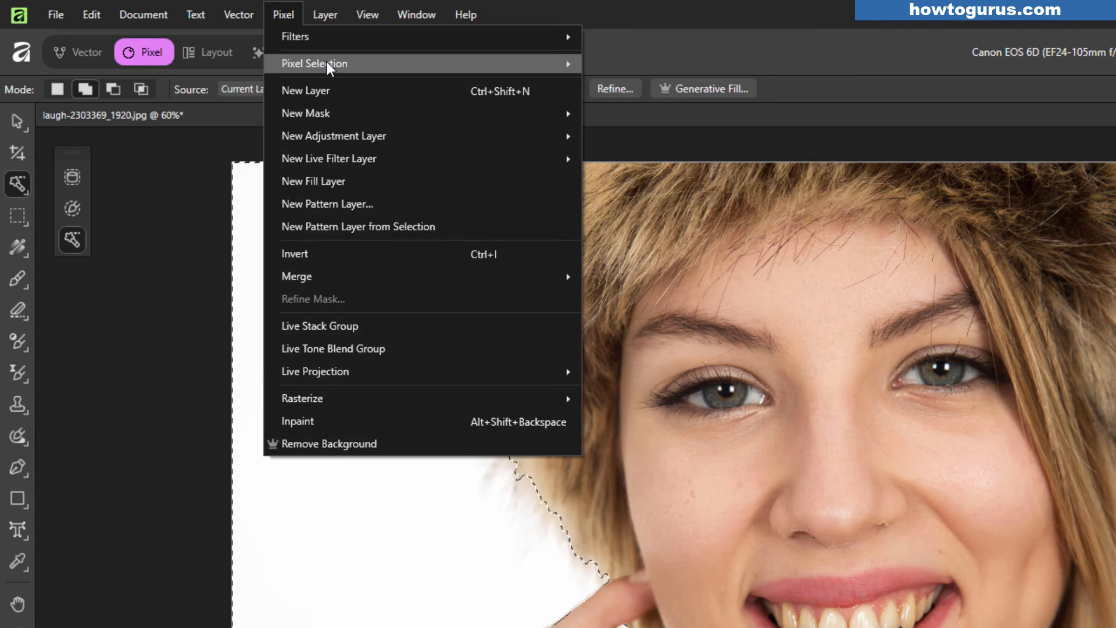
pyautogui.moveTo(327, 62)
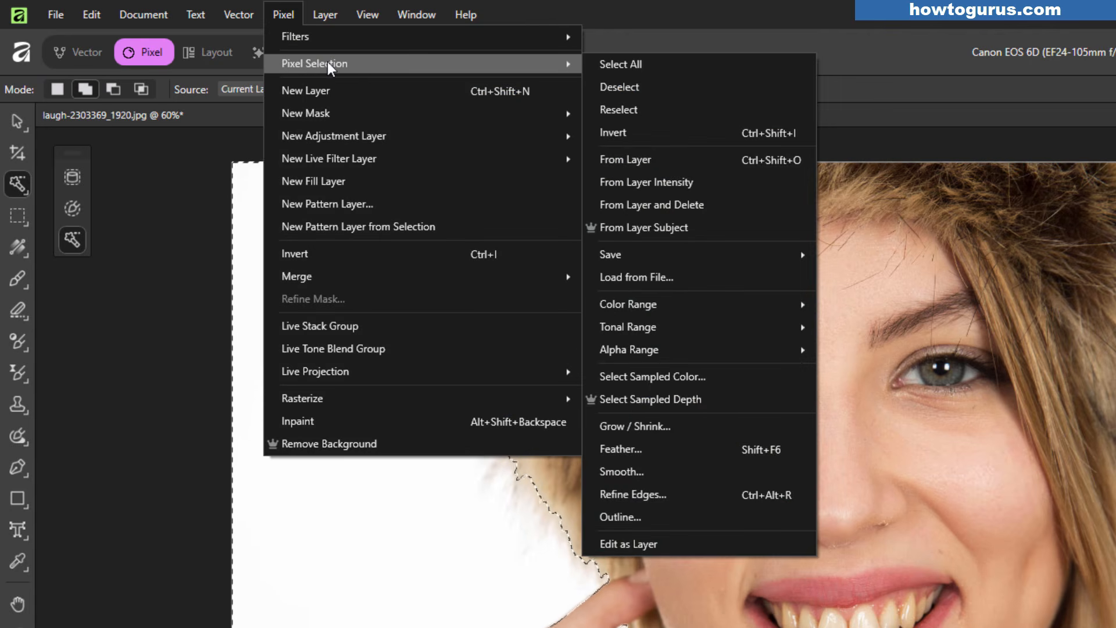
pyautogui.click(658, 134)
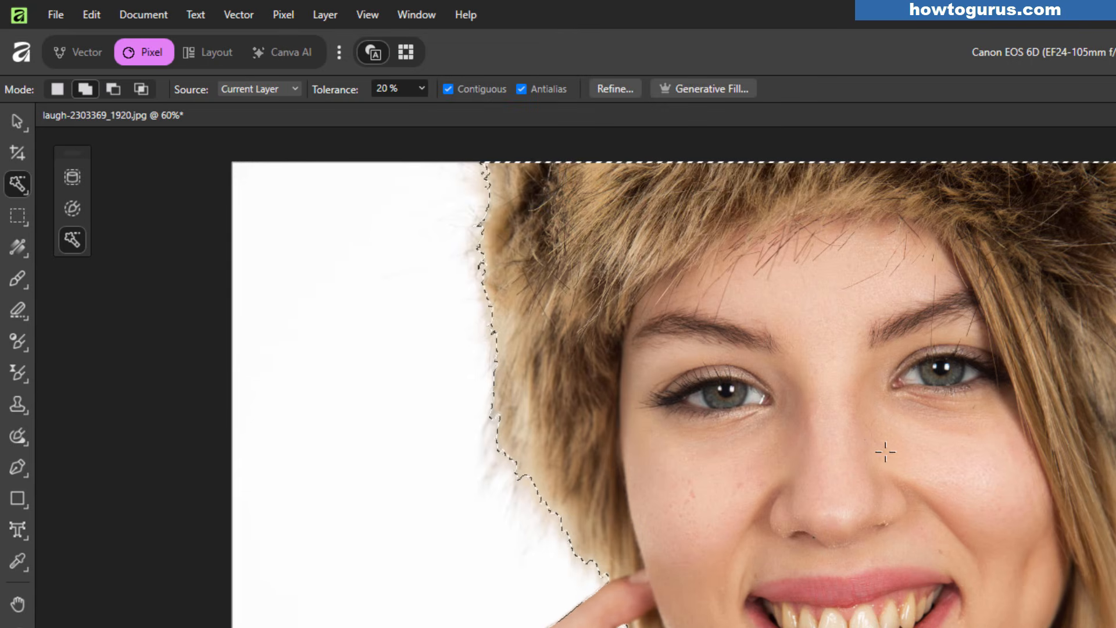
pyautogui.click(615, 89)
pyautogui.moveTo(825, 294); pyautogui.dragTo(1115, 433)
pyautogui.click(741, 393)
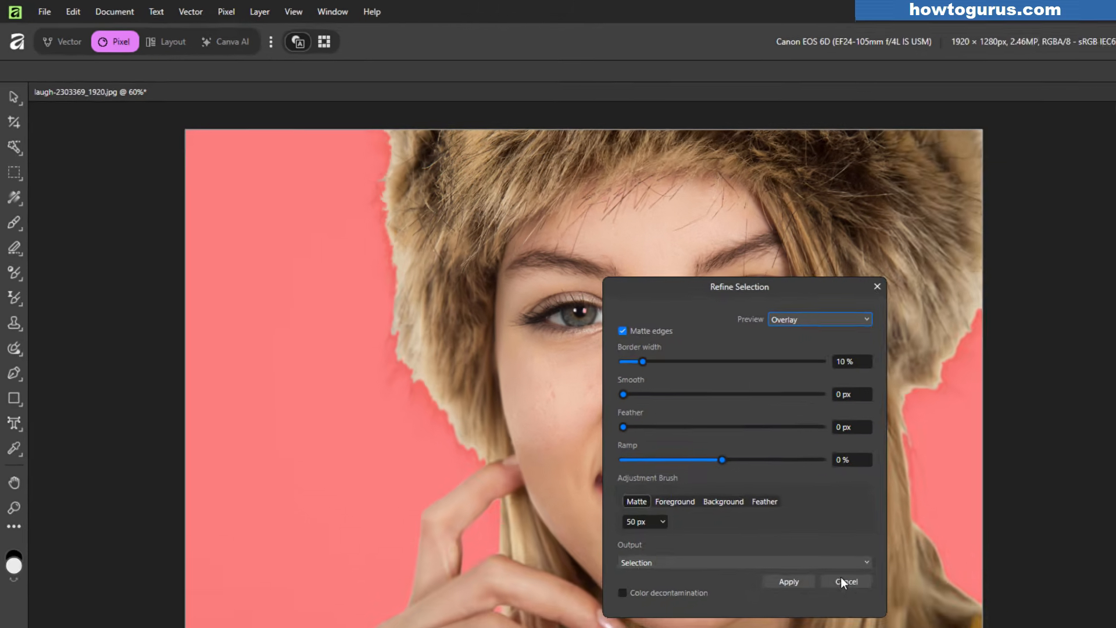
pyautogui.click(841, 579)
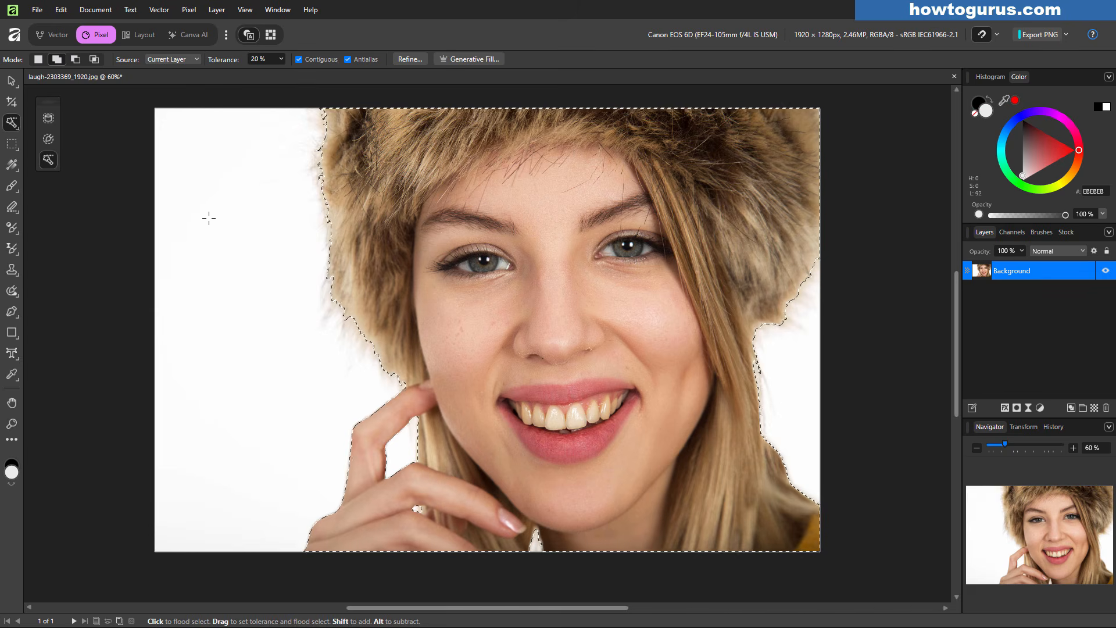
# Invert the pixel selection back to the white backdrop.
pyautogui.click(189, 10)
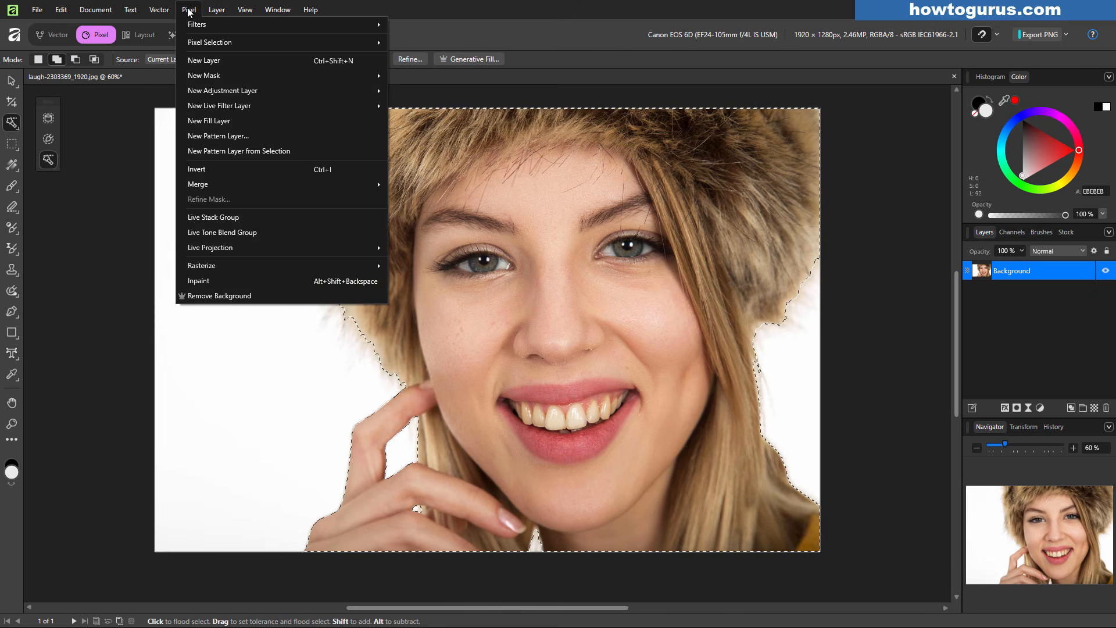
pyautogui.moveTo(221, 42)
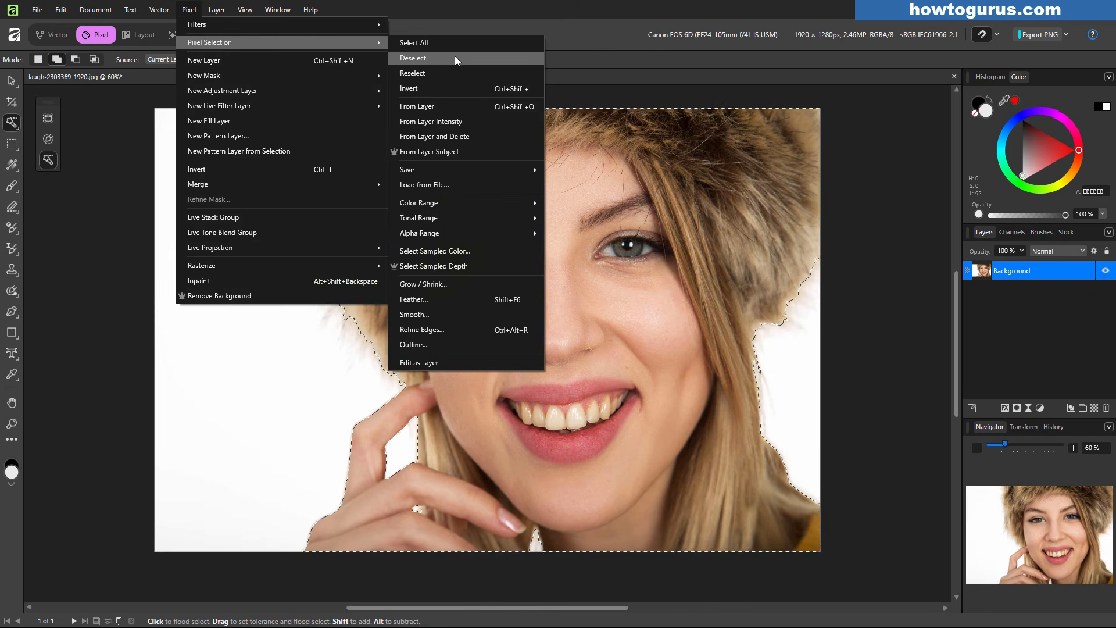
pyautogui.click(431, 87)
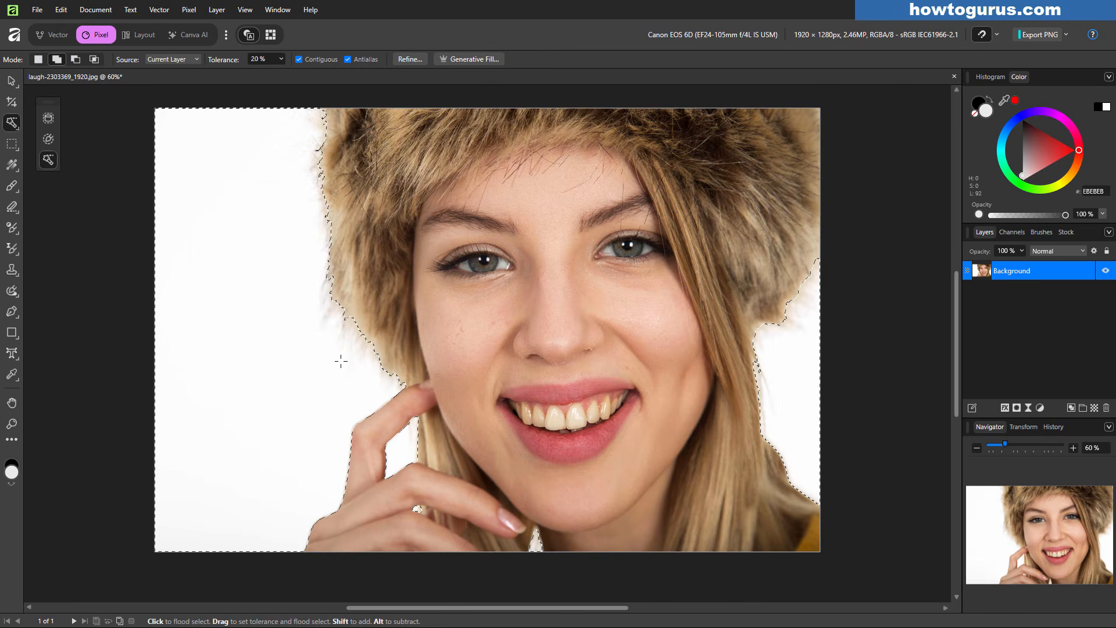
# Refine the backdrop selection by painting along the fur hat and hair edges with the 50 px Matte brush, and apply it as a Selection.
pyautogui.click(407, 60)
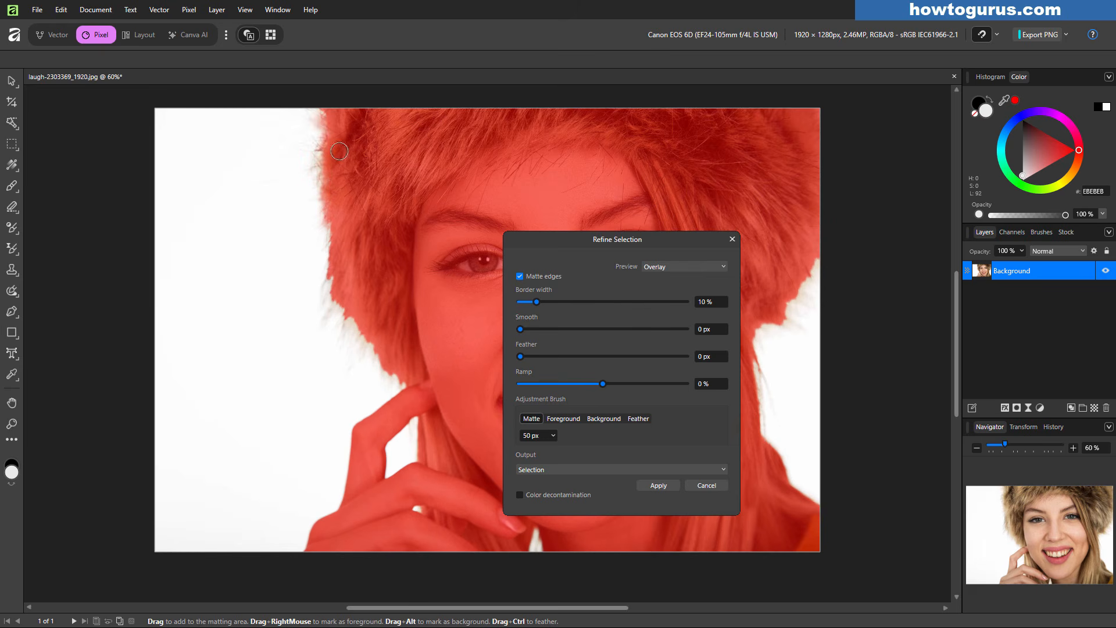
pyautogui.moveTo(319, 119); pyautogui.dragTo(330, 326)
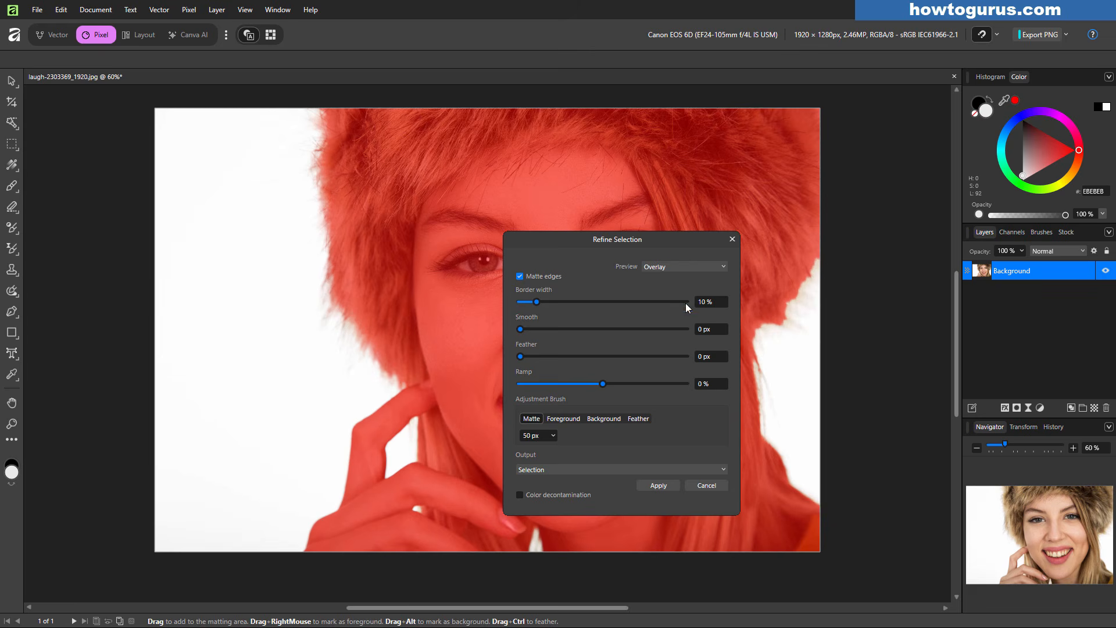
pyautogui.moveTo(668, 239); pyautogui.dragTo(608, 249)
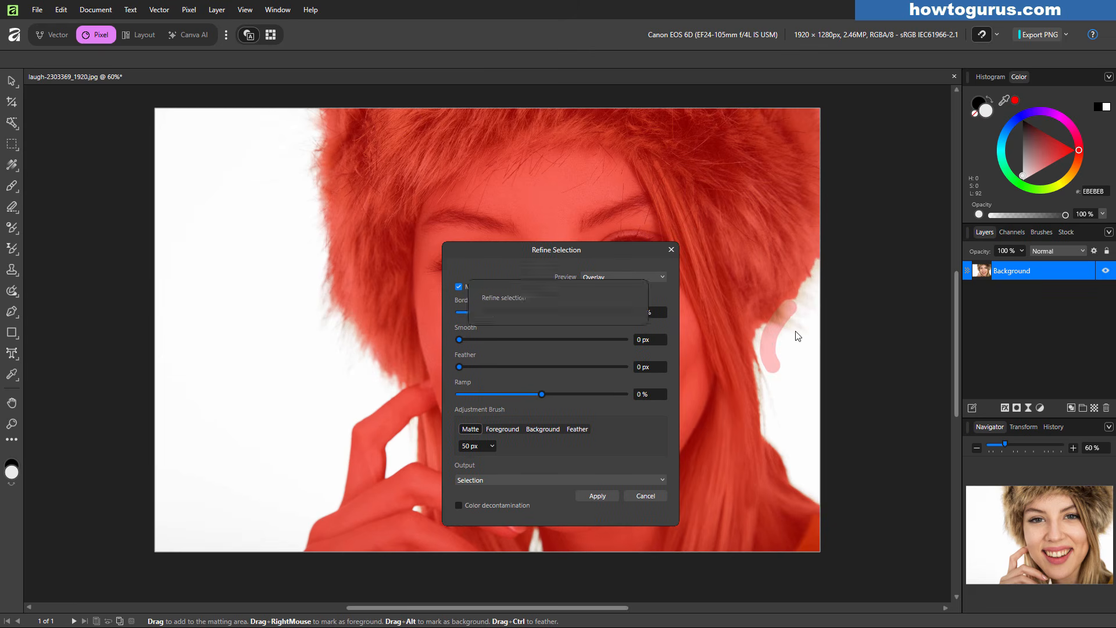
pyautogui.moveTo(805, 280); pyautogui.dragTo(780, 333)
pyautogui.moveTo(811, 274)
pyautogui.mouseDown()
pyautogui.moveTo(770, 324)
pyautogui.moveTo(767, 351)
pyautogui.moveTo(755, 331)
pyautogui.moveTo(771, 391)
pyautogui.mouseUp()
pyautogui.moveTo(752, 353)
pyautogui.mouseDown()
pyautogui.moveTo(765, 418)
pyautogui.moveTo(782, 423)
pyautogui.mouseUp()
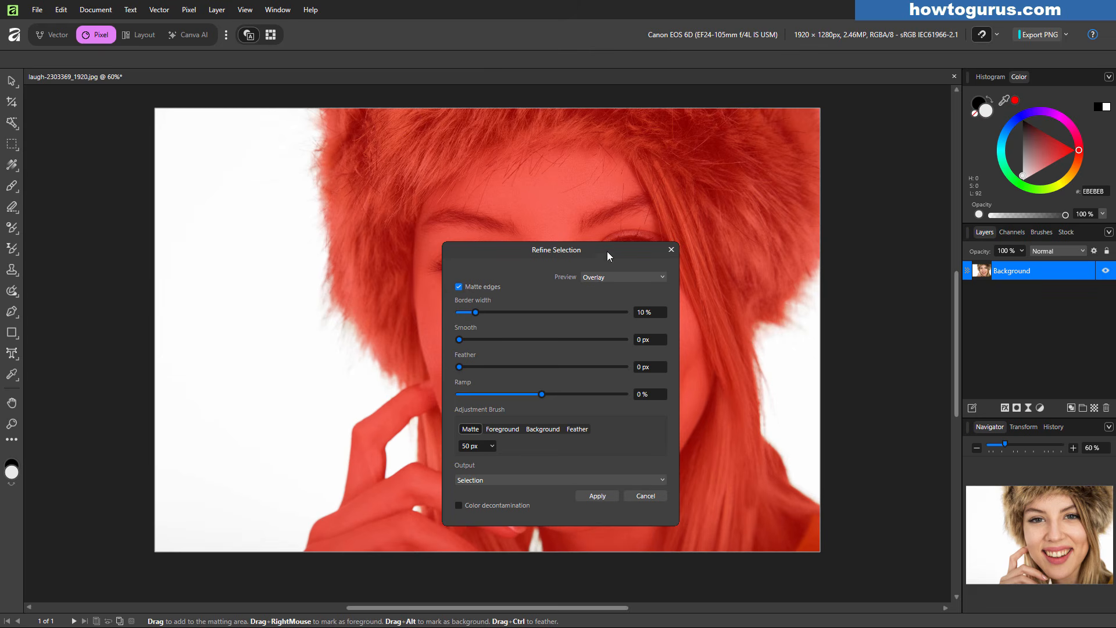
pyautogui.moveTo(607, 251); pyautogui.dragTo(659, 228)
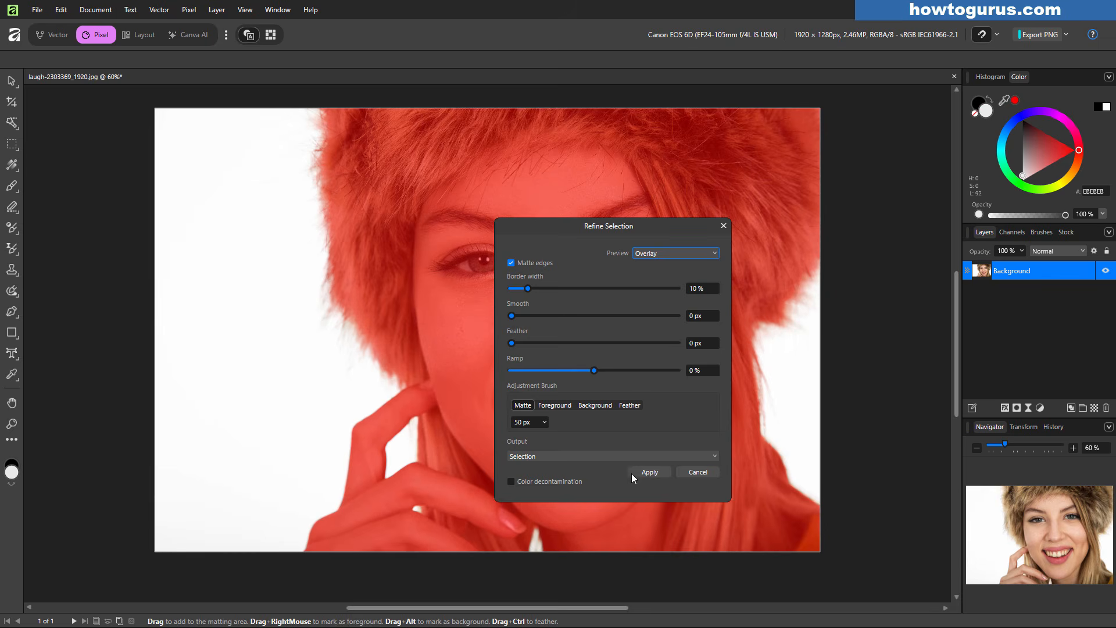
pyautogui.click(650, 472)
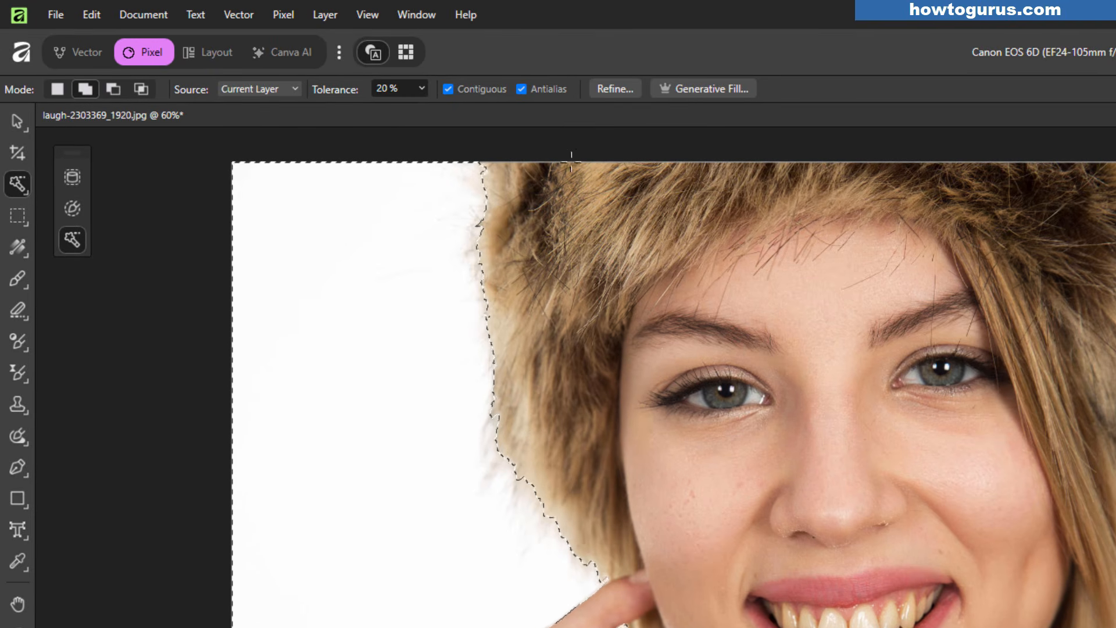
# Run Generative Fill on the selected backdrop with the prompt "a snowy field with trees in the distance" and an image count of 1.
pyautogui.click(696, 89)
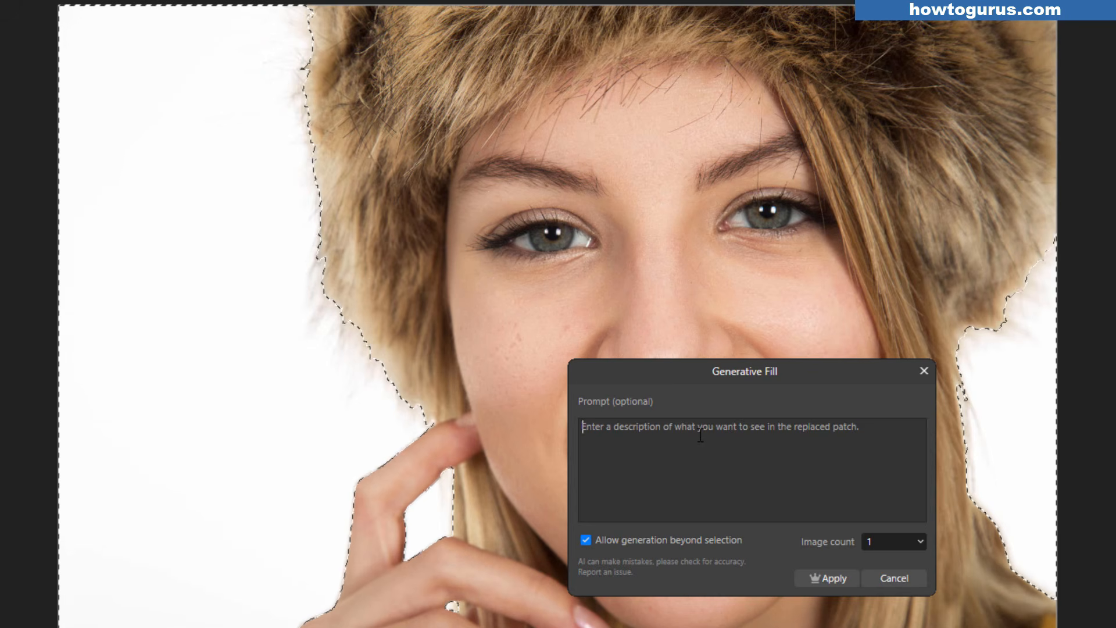
pyautogui.write('a snowy field with trees in the distance')
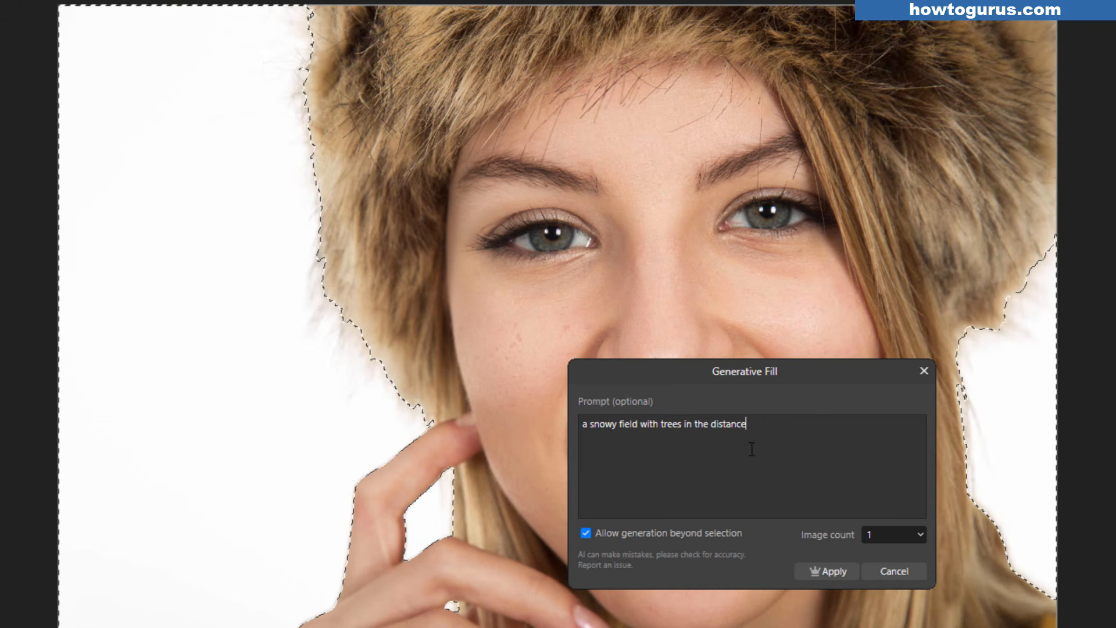
pyautogui.click(843, 570)
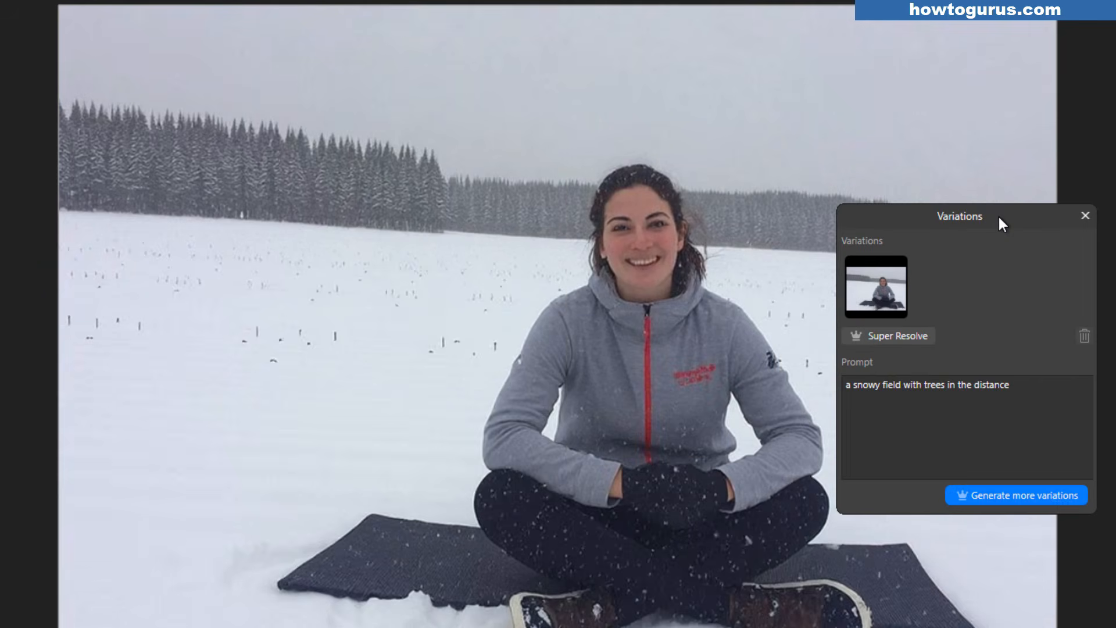
# Append "and nothing else, no animals, no people, no houses, etc. Just snow and trees." to the fill prompt and generate more variations.
pyautogui.moveTo(999, 220); pyautogui.dragTo(644, 169)
pyautogui.click(668, 337)
pyautogui.write('and nothing else, no animals, no  people, no houses, etc. Just snow and trees.')
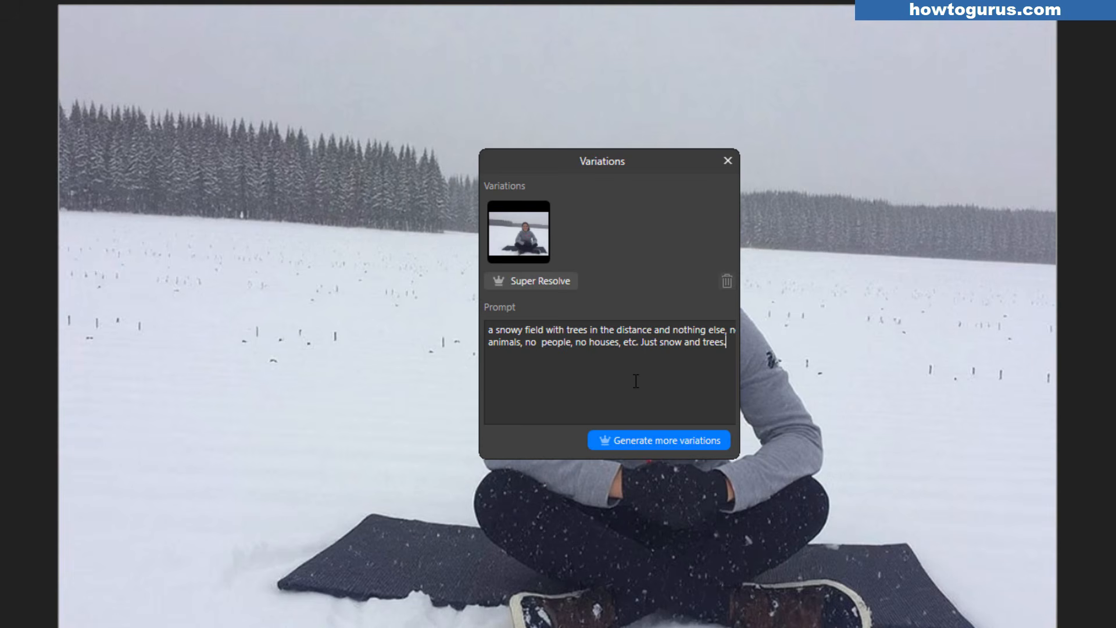
pyautogui.click(650, 444)
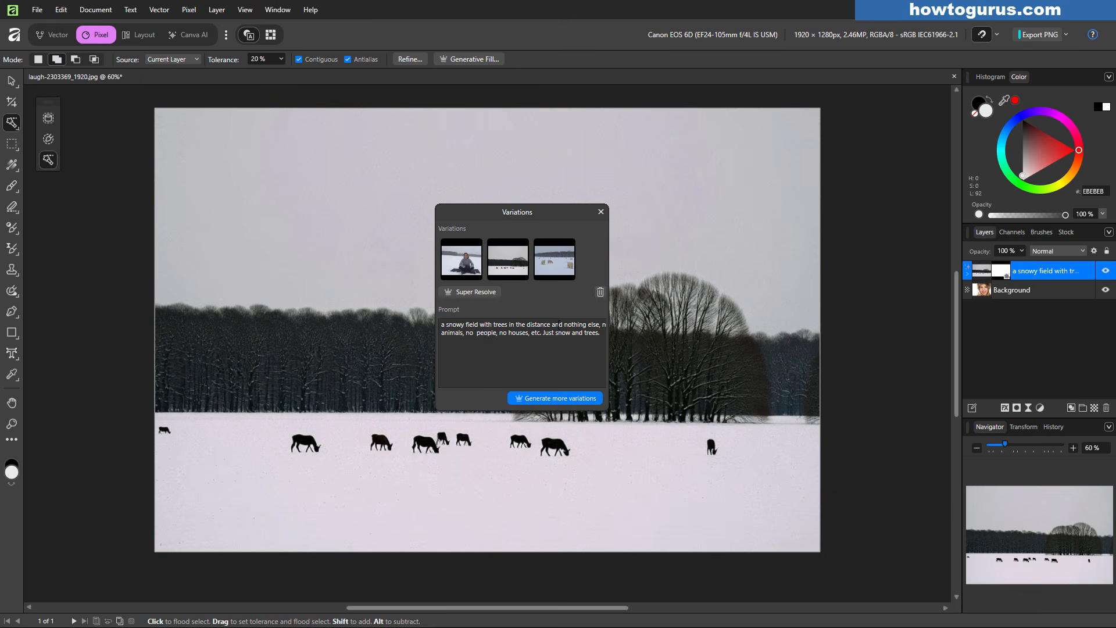
# Compare the sheep variation with the dark grazing animals variation, keep the latter, and close the Variations dialog.
pyautogui.click(556, 271)
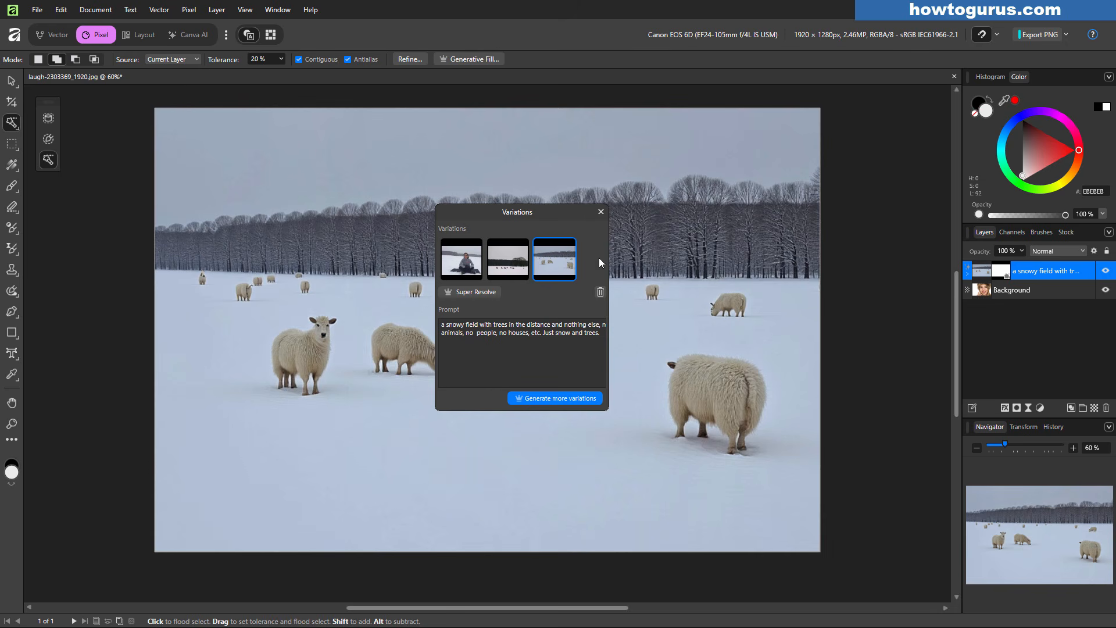
pyautogui.click(497, 249)
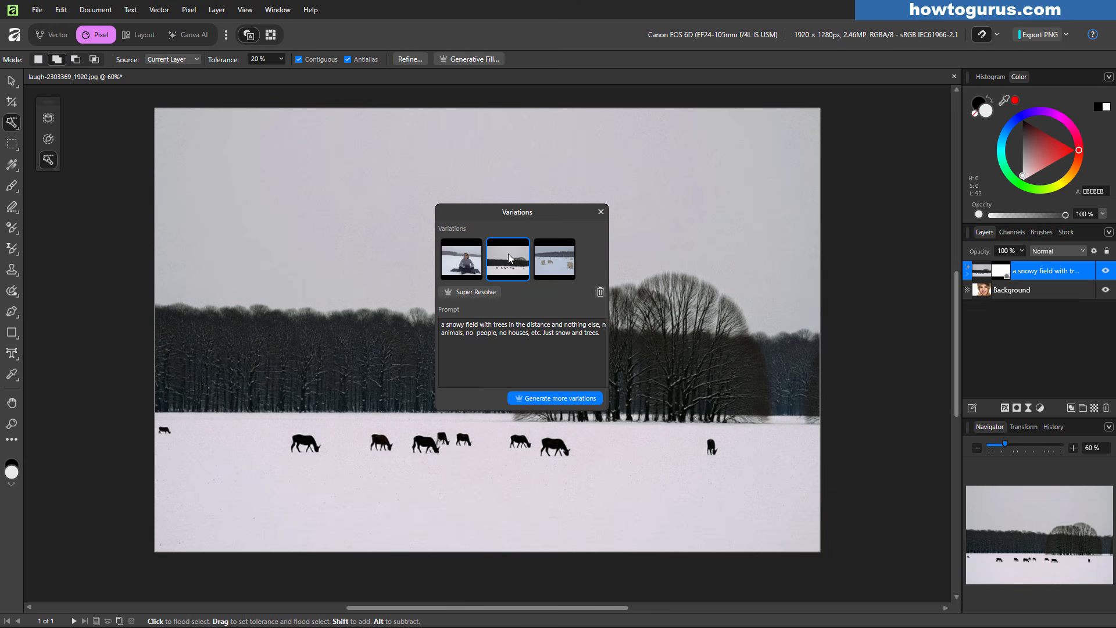
pyautogui.moveTo(545, 214); pyautogui.dragTo(602, 483)
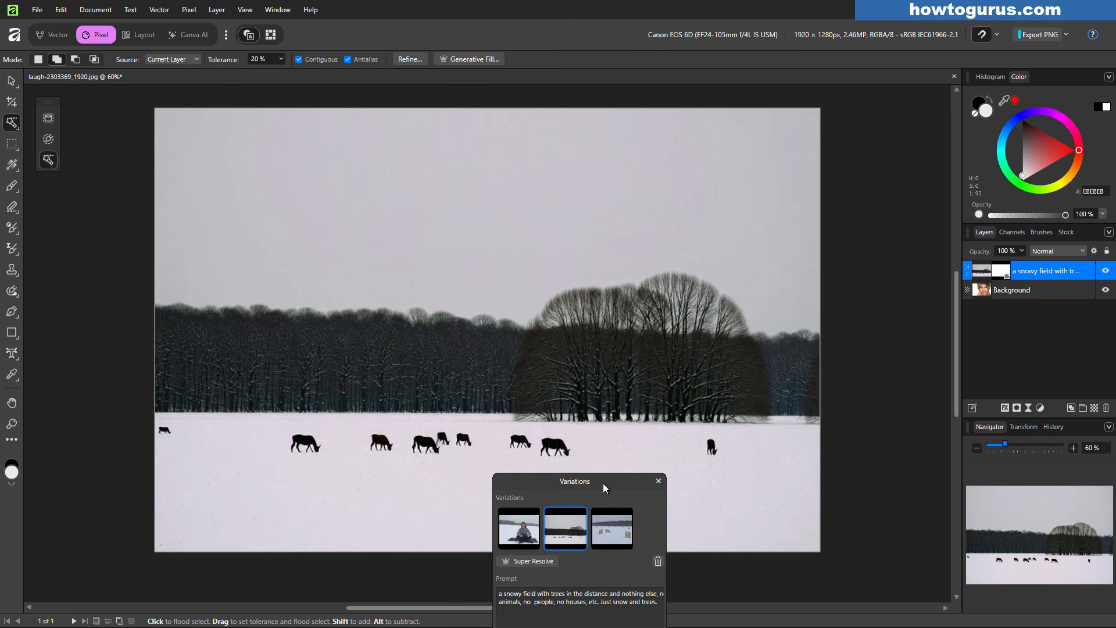
pyautogui.moveTo(602, 483); pyautogui.dragTo(556, 284)
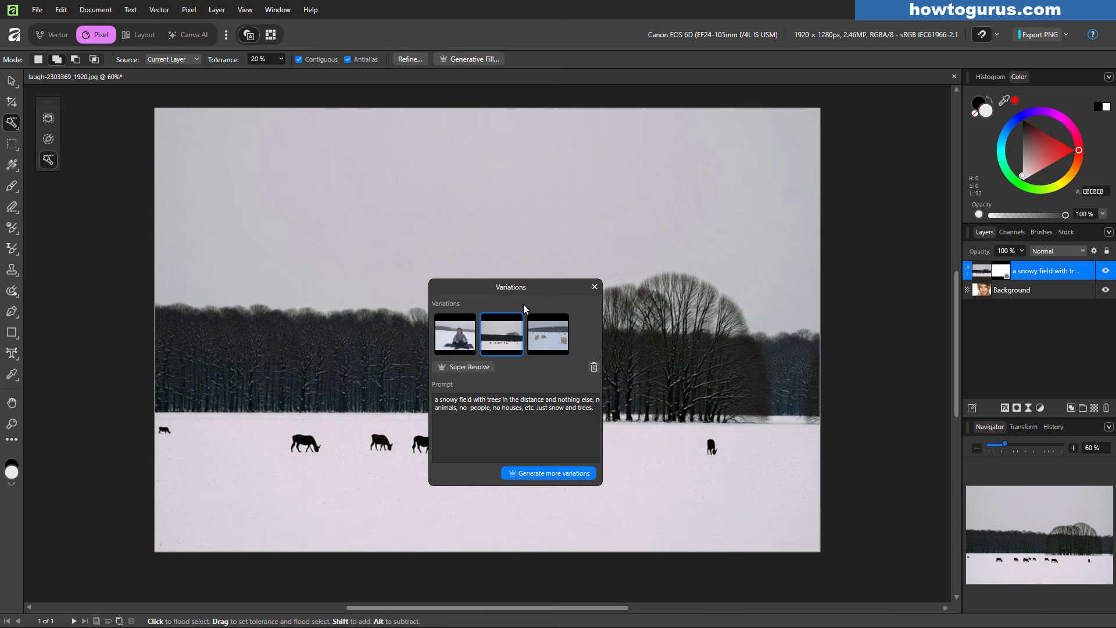
pyautogui.click(594, 287)
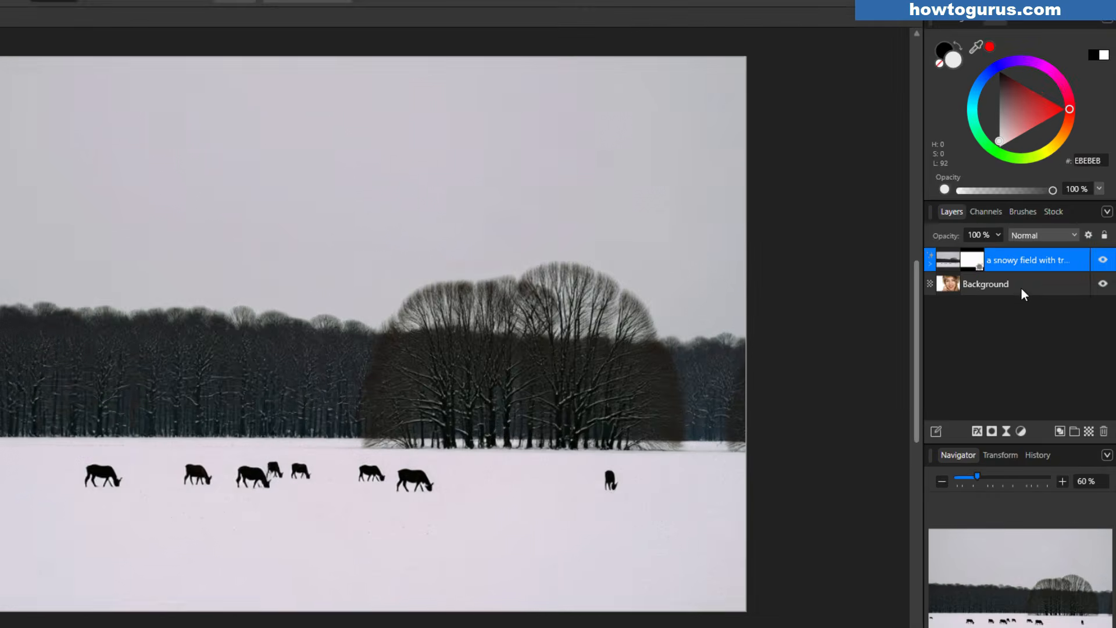
# Duplicate the Background portrait layer and move the copy above the snowy field layer.
pyautogui.click(1027, 289)
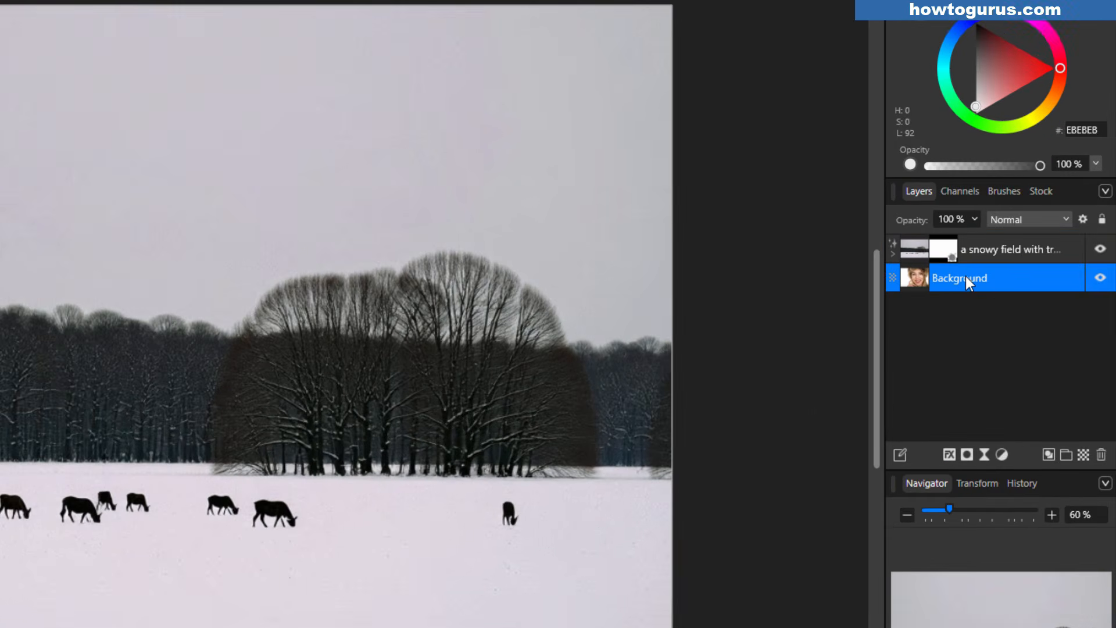
pyautogui.rightClick(965, 281)
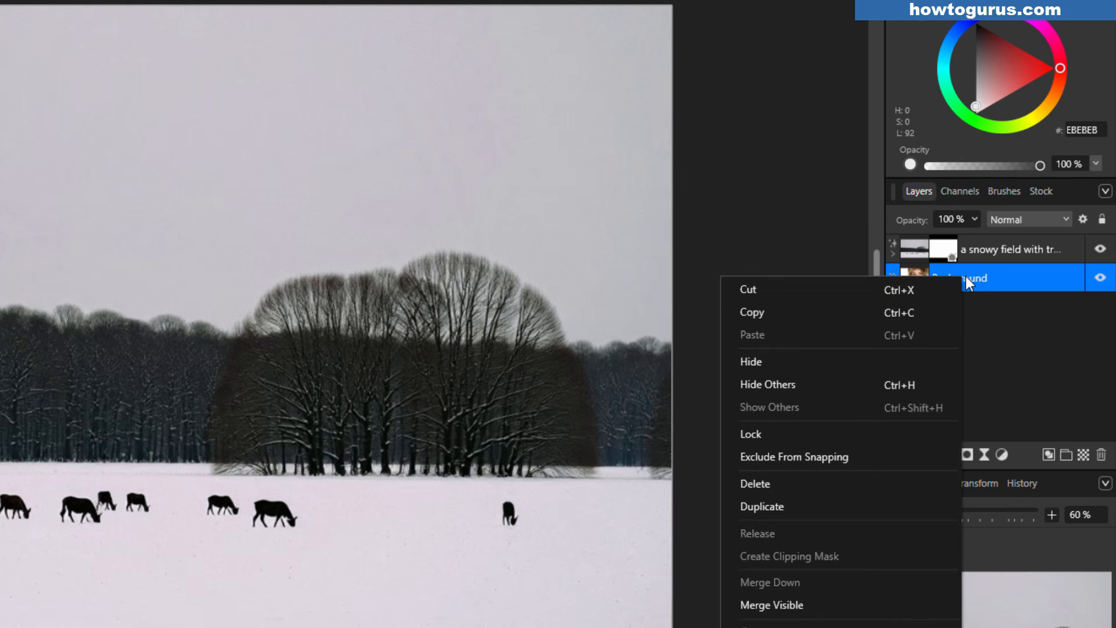
pyautogui.click(785, 507)
pyautogui.moveTo(1006, 279); pyautogui.dragTo(1009, 245)
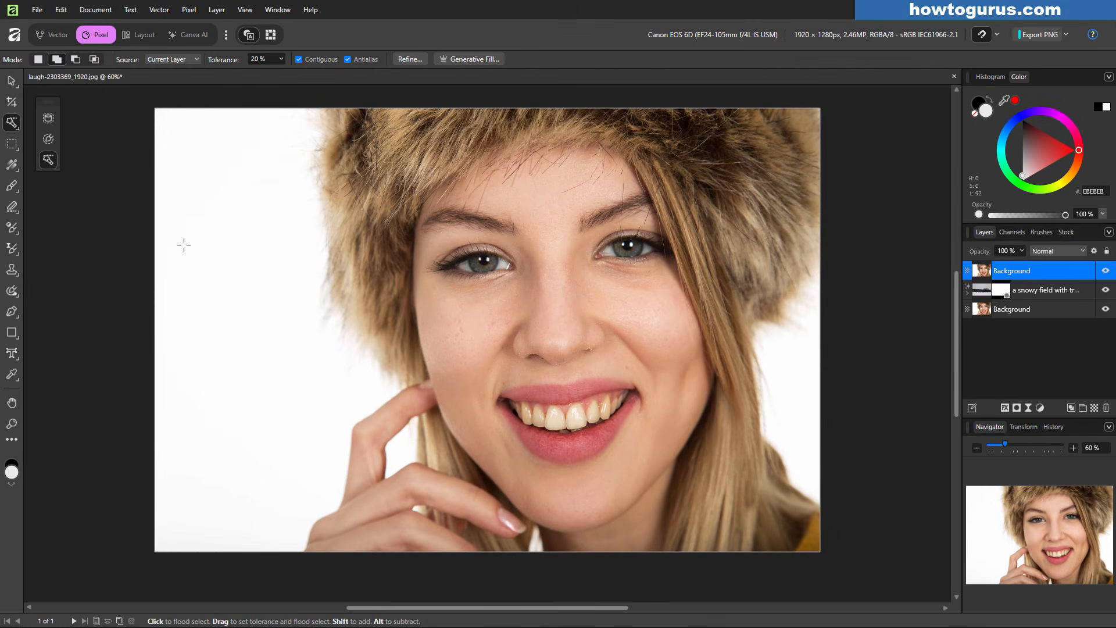
# Flood-select the white backdrop areas around the woman on the top Background layer, including the gaps by her hand, and invert the selection.
pyautogui.click(254, 297)
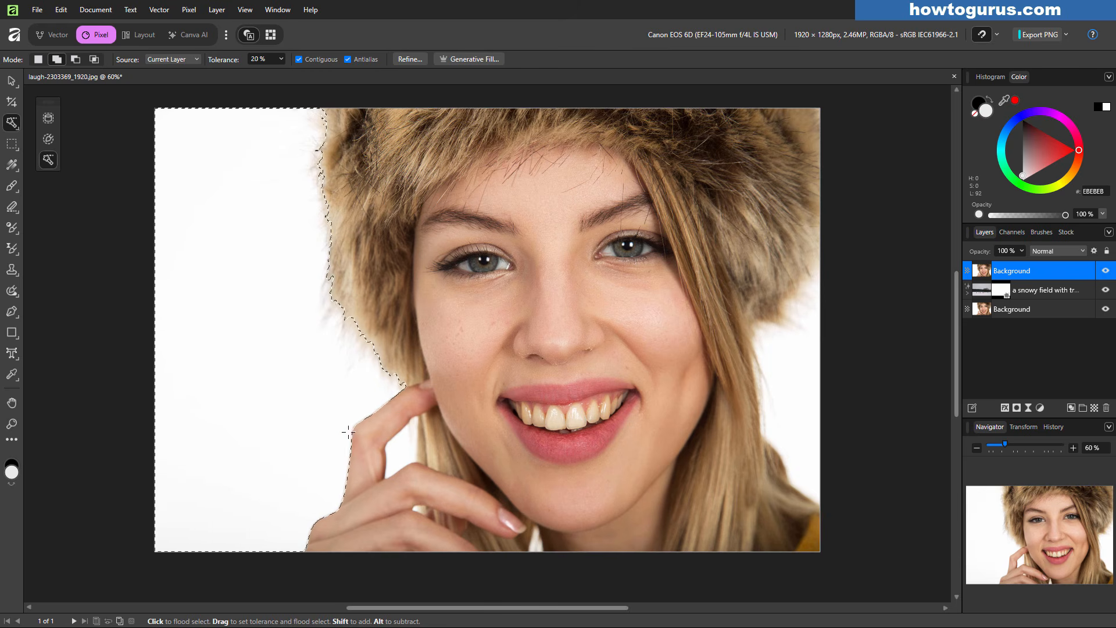
pyautogui.click(404, 442)
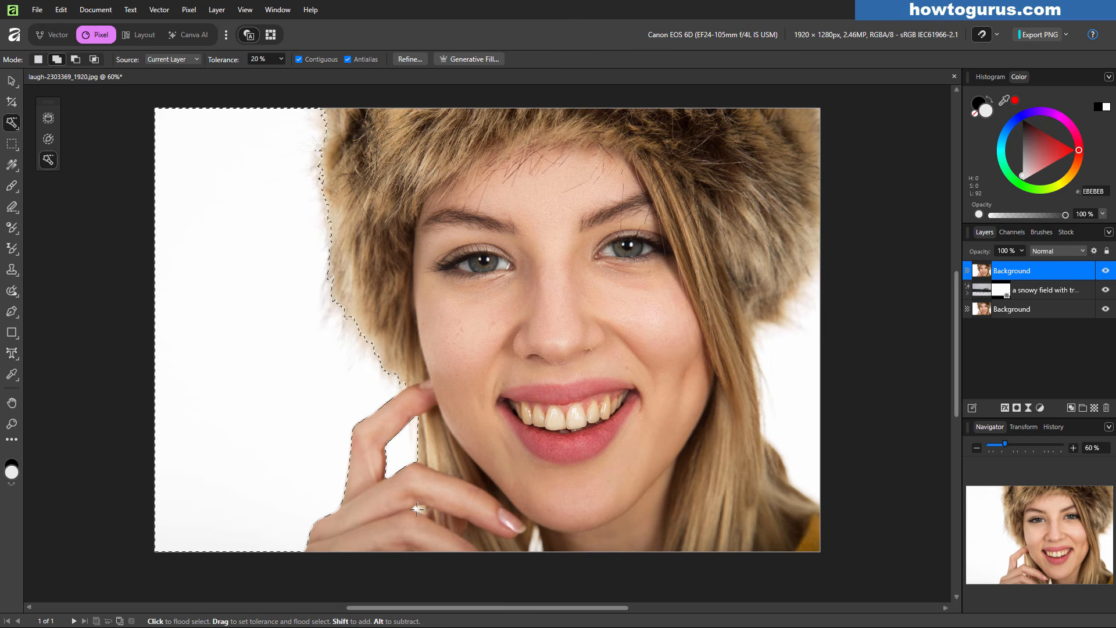
pyautogui.click(536, 542)
pyautogui.click(786, 410)
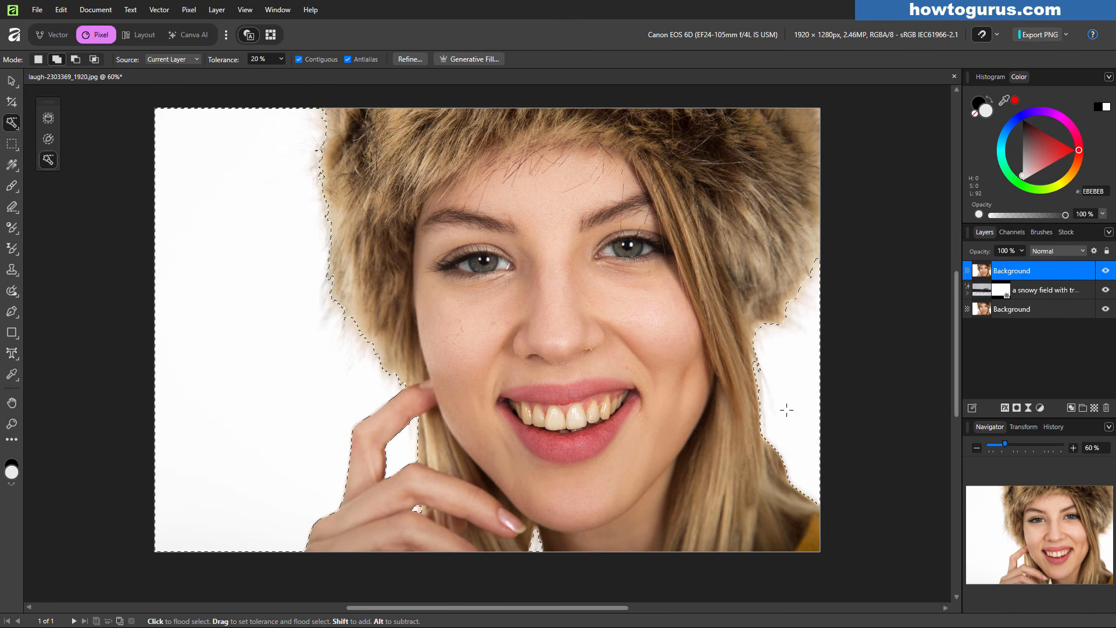
pyautogui.click(191, 12)
pyautogui.moveTo(342, 40)
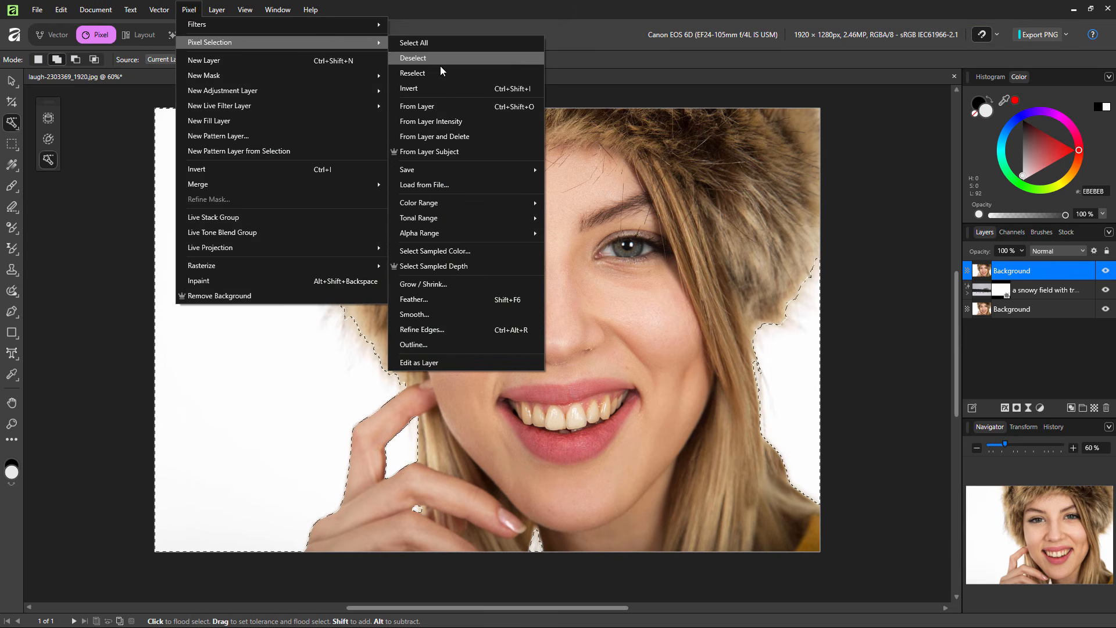
pyautogui.click(427, 87)
# Refine the woman's selection with the 50 px Matte brush along the fur hat and hair edges, and apply it as a Mask.
pyautogui.click(414, 57)
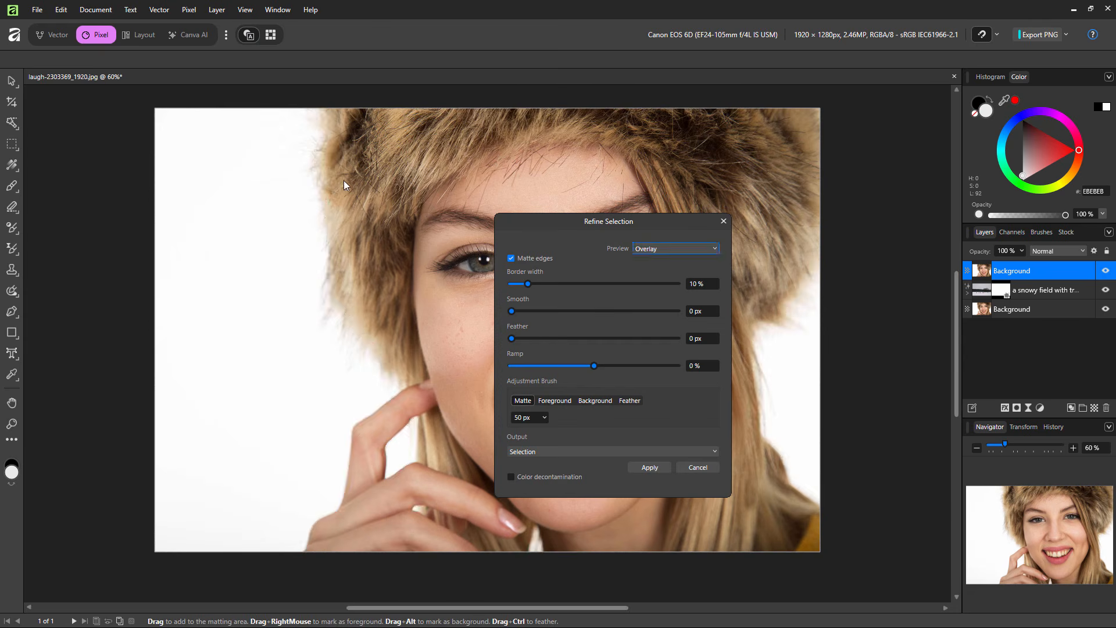
pyautogui.moveTo(323, 118)
pyautogui.mouseDown()
pyautogui.moveTo(333, 295)
pyautogui.moveTo(396, 382)
pyautogui.mouseUp()
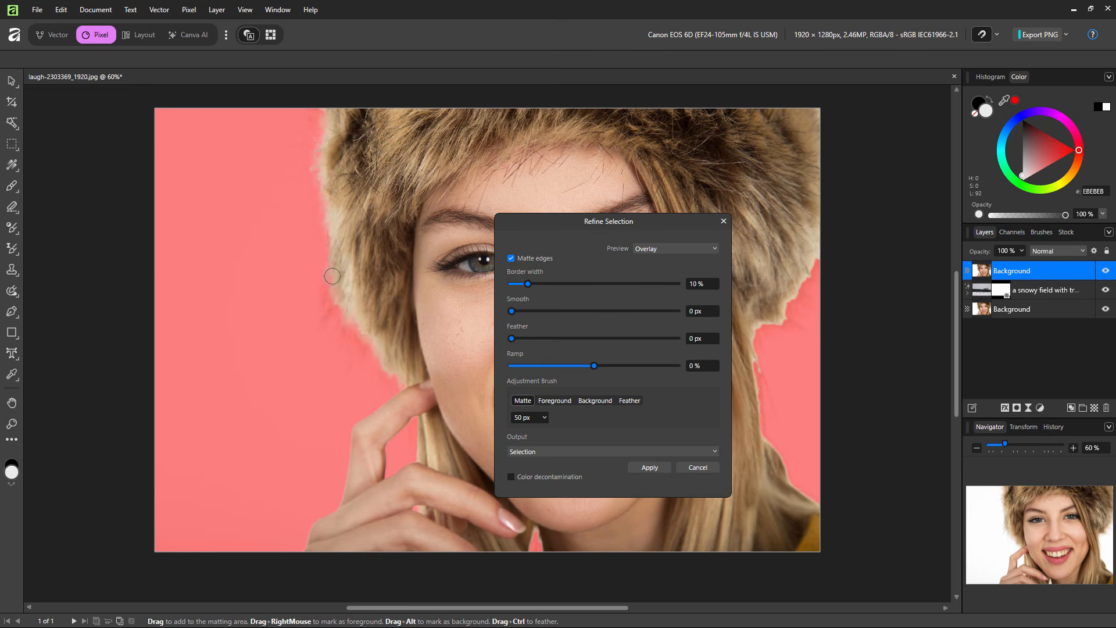
pyautogui.moveTo(820, 273)
pyautogui.mouseDown()
pyautogui.moveTo(777, 344)
pyautogui.moveTo(771, 400)
pyautogui.mouseUp()
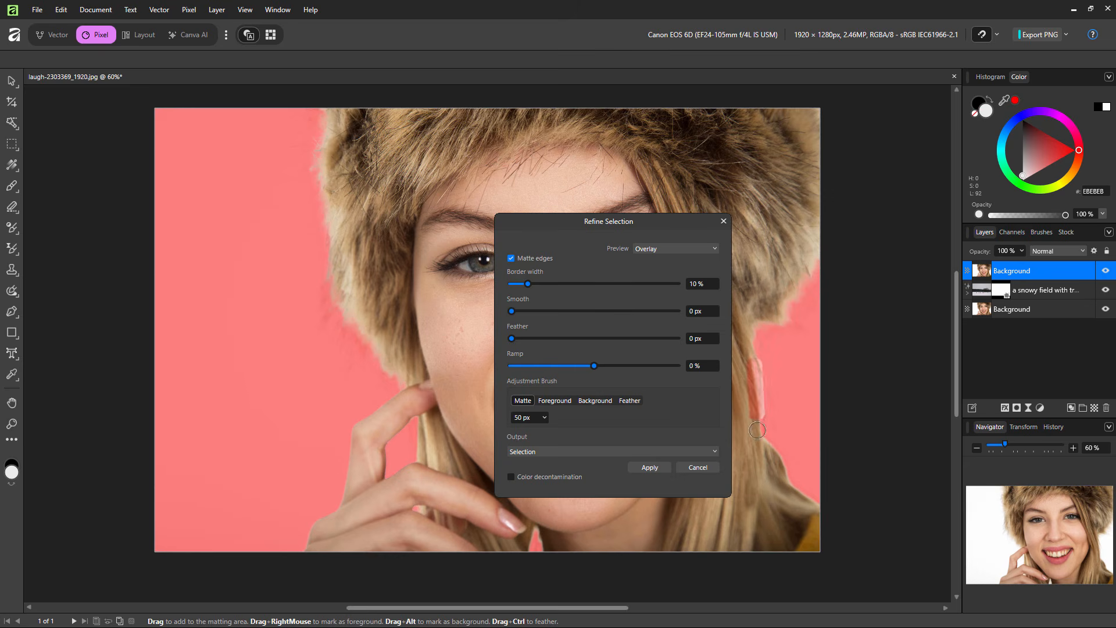
pyautogui.click(587, 452)
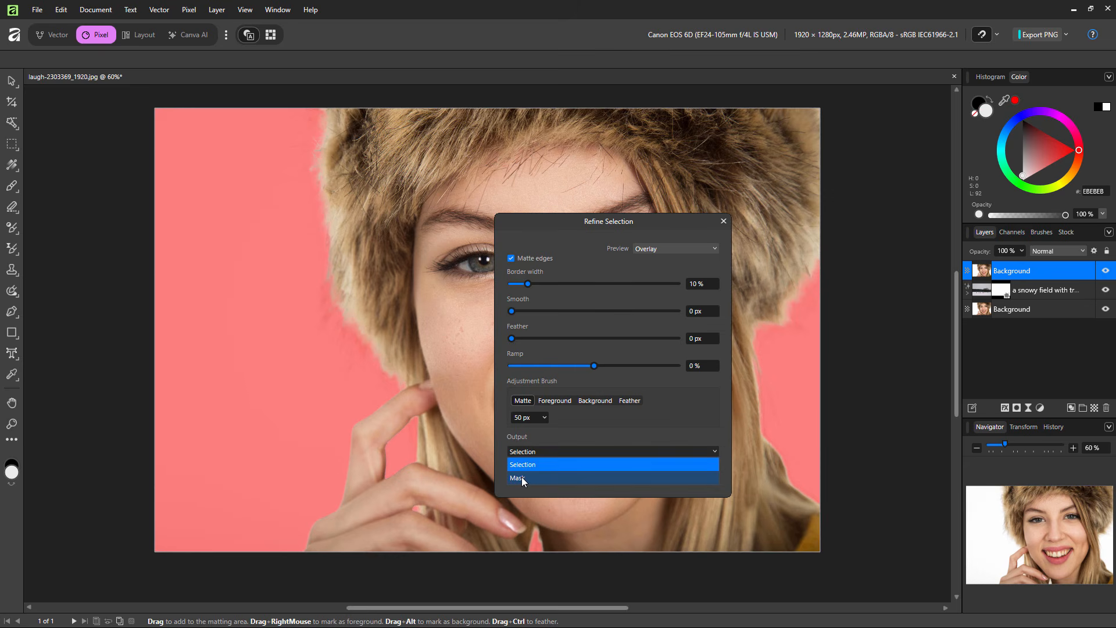
pyautogui.click(522, 477)
pyautogui.click(645, 468)
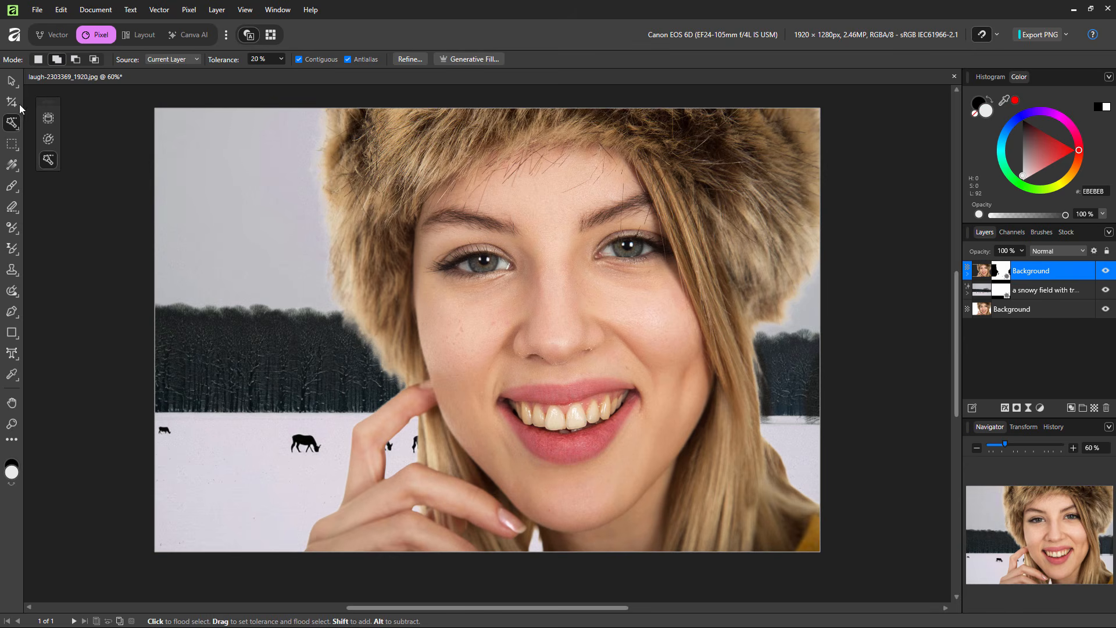
# Hide the masked portrait layer and select the snowy field layer for editing, leaving its variations unchanged.
pyautogui.click(11, 80)
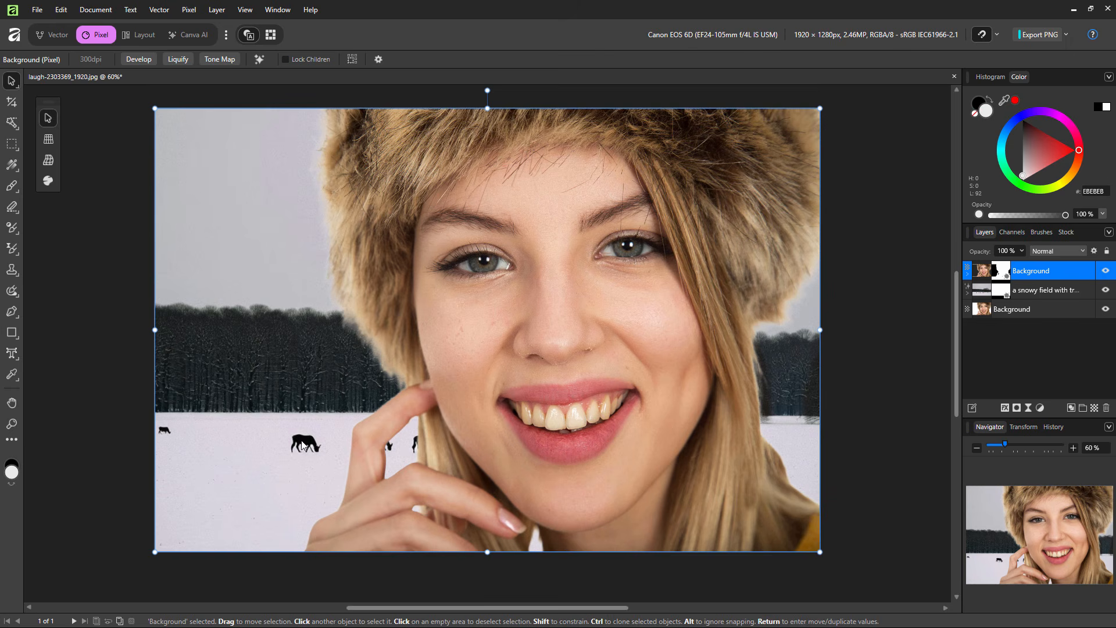
pyautogui.click(1106, 271)
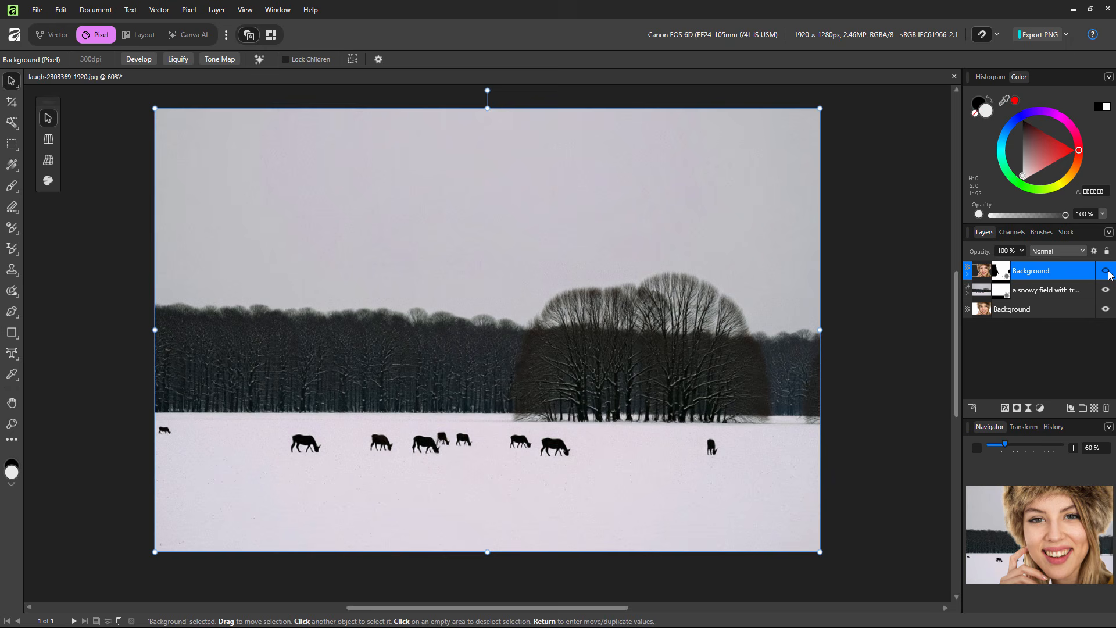
pyautogui.click(1033, 294)
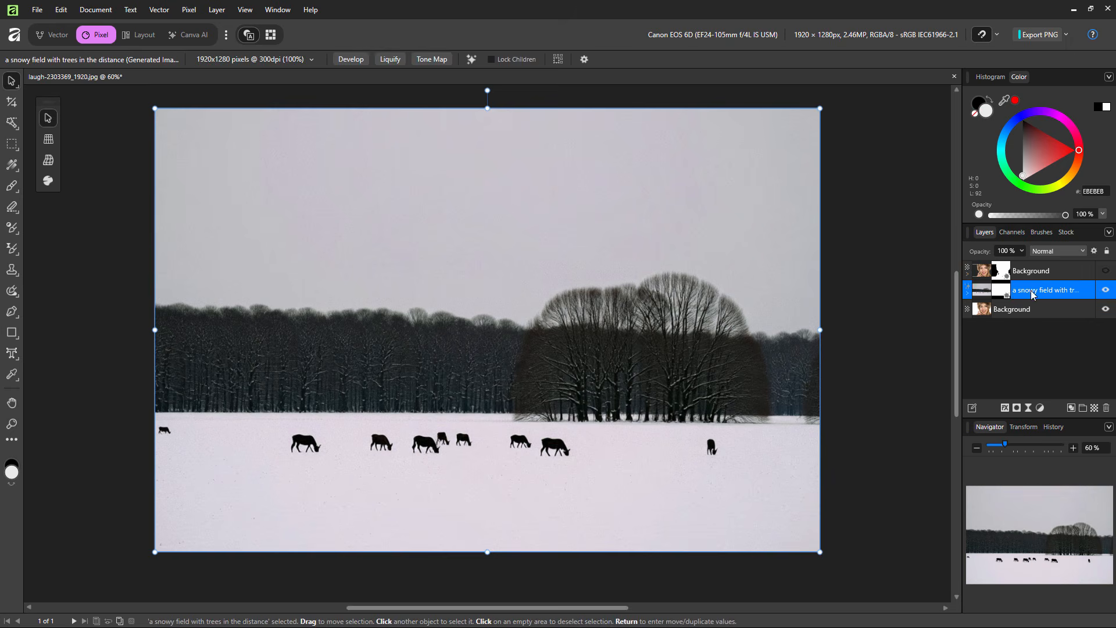
pyautogui.click(987, 292)
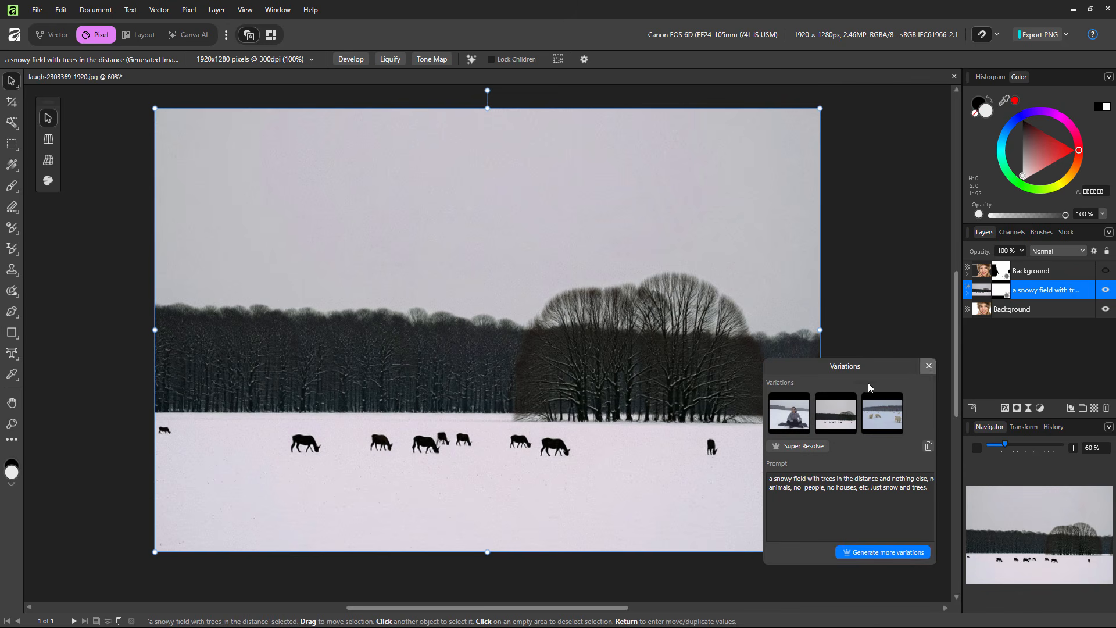
pyautogui.click(928, 365)
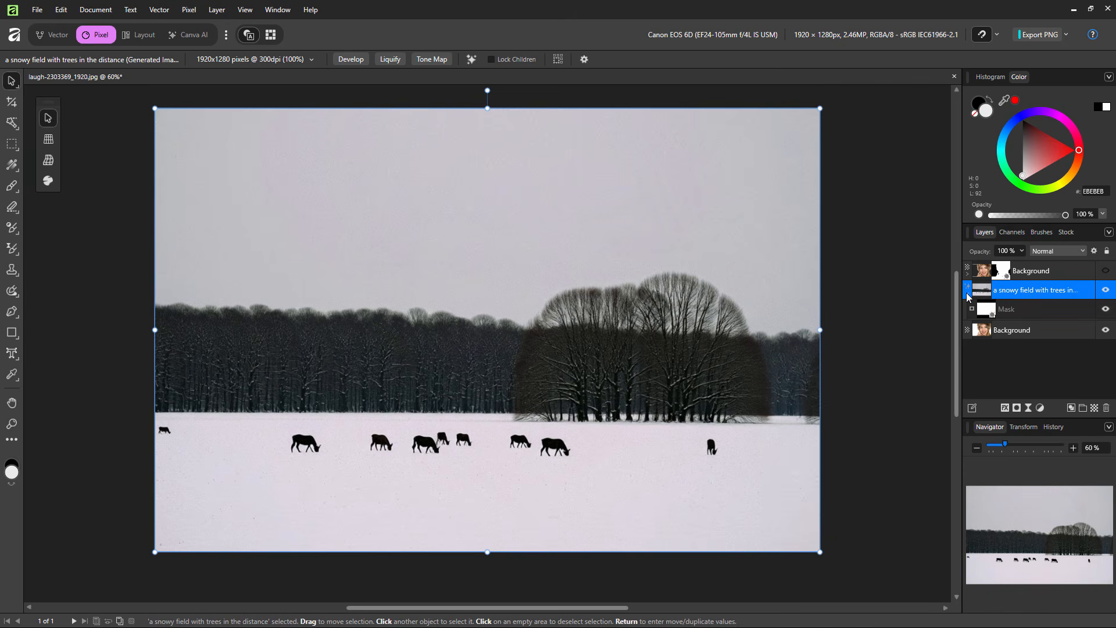
# Remove the two grazing animals on the left part of the snowy field by cloning clean snow over them with the Clone Brush Tool.
pyautogui.scroll(8, 267, 446)
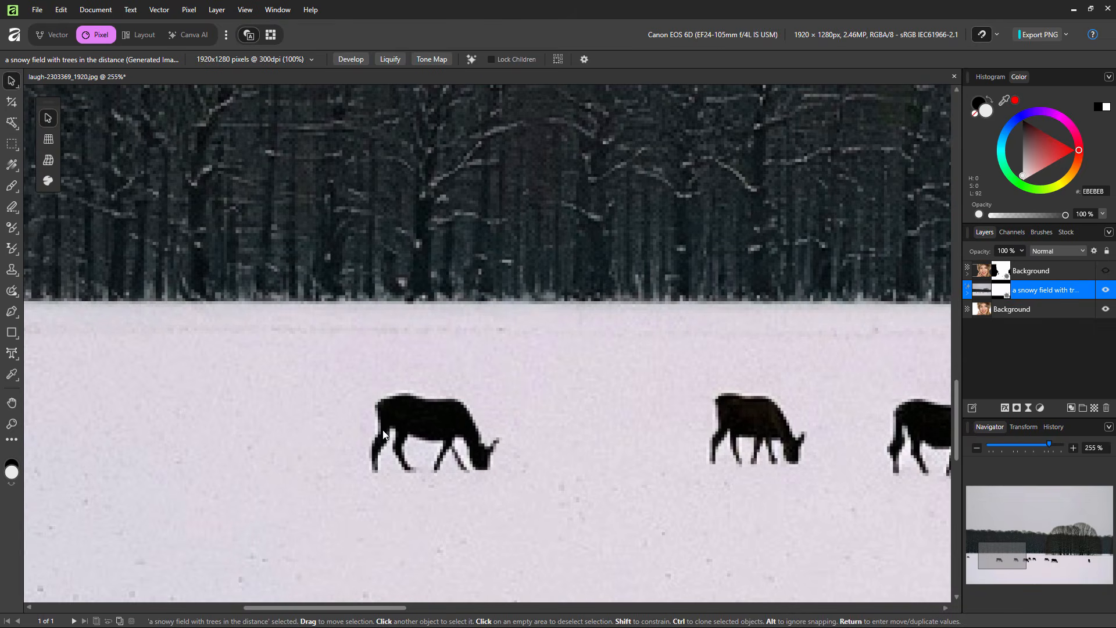
pyautogui.click(16, 277)
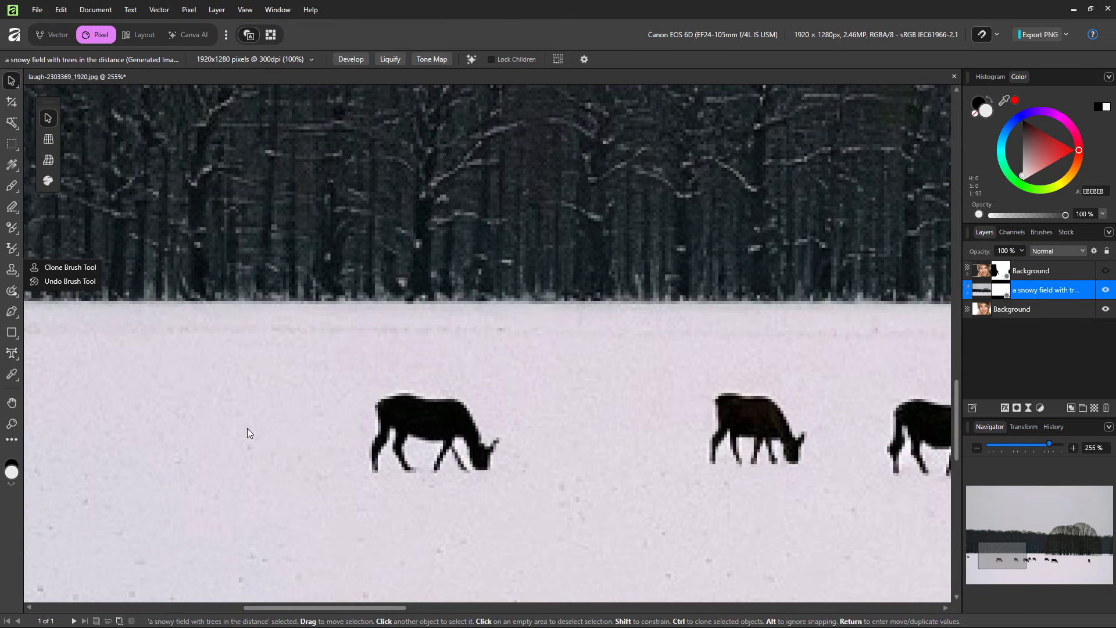
pyautogui.click(63, 267)
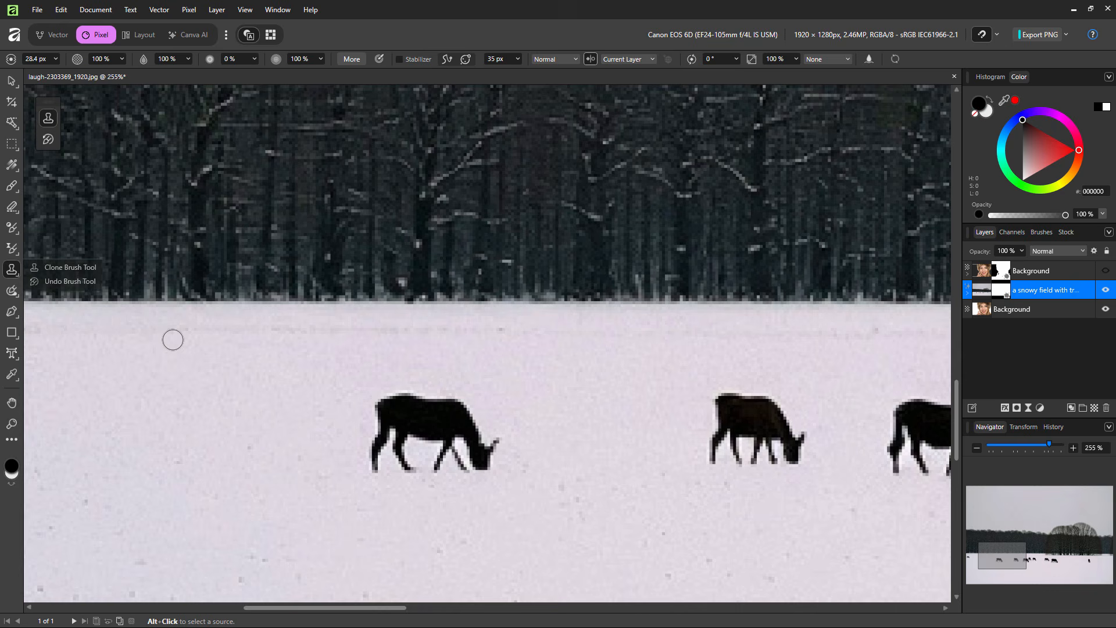
pyautogui.keyDown('alt'); pyautogui.click(244, 430); pyautogui.keyUp('alt')
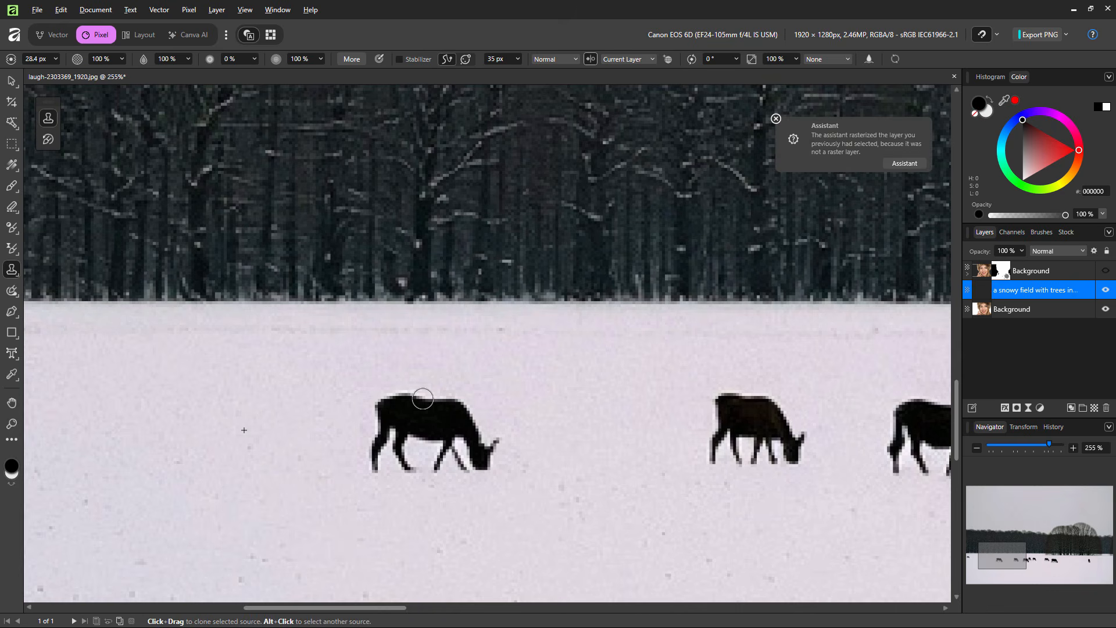
pyautogui.moveTo(373, 404)
pyautogui.mouseDown()
pyautogui.moveTo(423, 399)
pyautogui.moveTo(394, 408)
pyautogui.moveTo(409, 422)
pyautogui.moveTo(381, 433)
pyautogui.moveTo(379, 451)
pyautogui.moveTo(408, 473)
pyautogui.moveTo(382, 448)
pyautogui.moveTo(412, 453)
pyautogui.moveTo(434, 400)
pyautogui.moveTo(431, 473)
pyautogui.moveTo(473, 467)
pyautogui.moveTo(448, 397)
pyautogui.moveTo(483, 451)
pyautogui.mouseUp()
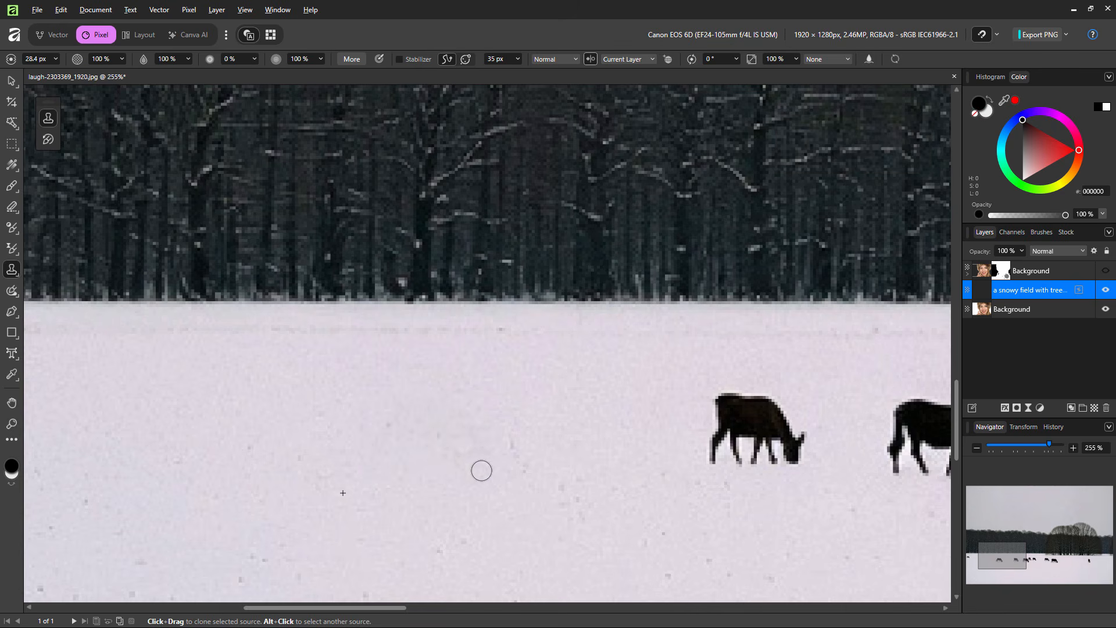
pyautogui.moveTo(699, 439)
pyautogui.mouseDown()
pyautogui.moveTo(711, 471)
pyautogui.moveTo(718, 407)
pyautogui.moveTo(701, 442)
pyautogui.moveTo(732, 402)
pyautogui.moveTo(743, 458)
pyautogui.moveTo(764, 411)
pyautogui.moveTo(749, 403)
pyautogui.moveTo(802, 428)
pyautogui.moveTo(771, 443)
pyautogui.mouseUp()
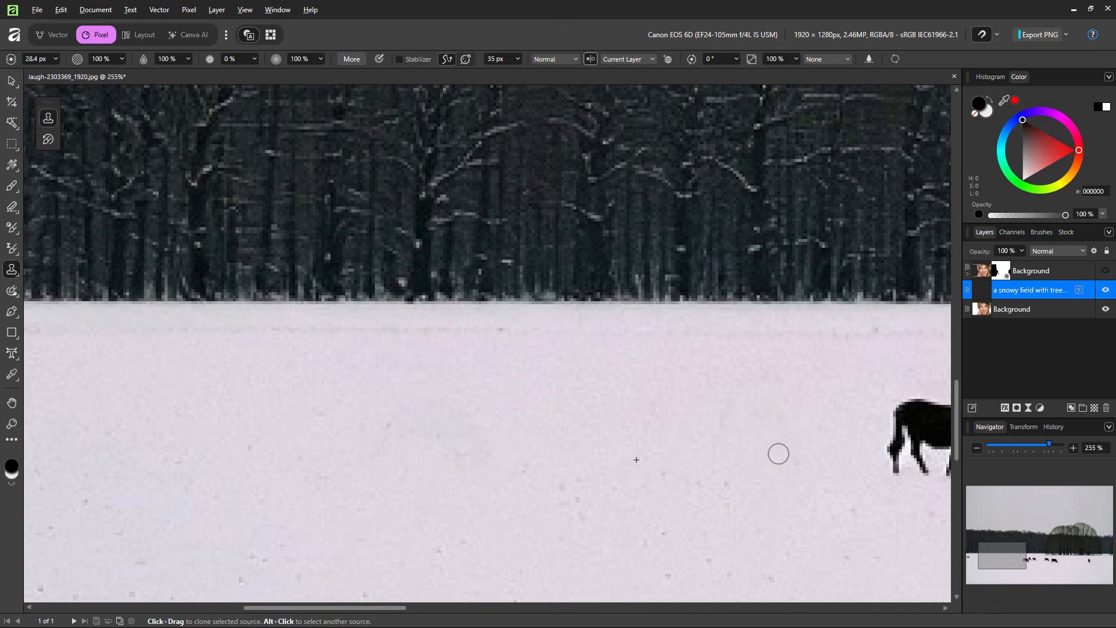
pyautogui.press('space')
pyautogui.moveTo(442, 451); pyautogui.dragTo(766, 440)
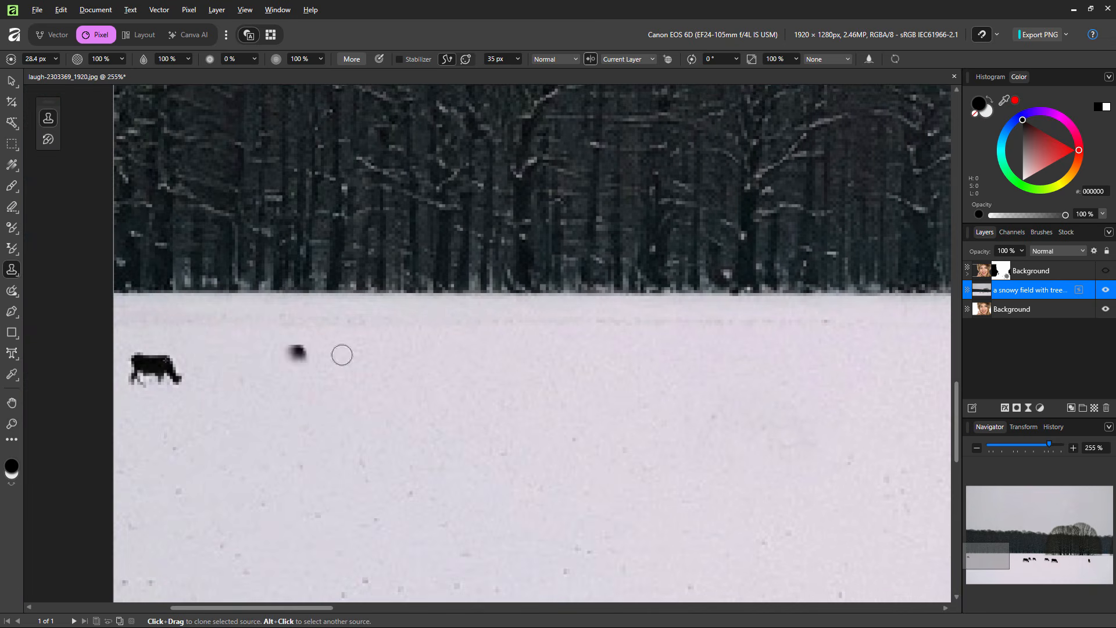
pyautogui.hotkey('ctrl', 'z')
pyautogui.click(277, 357)
pyautogui.hotkey('ctrl', 'z')
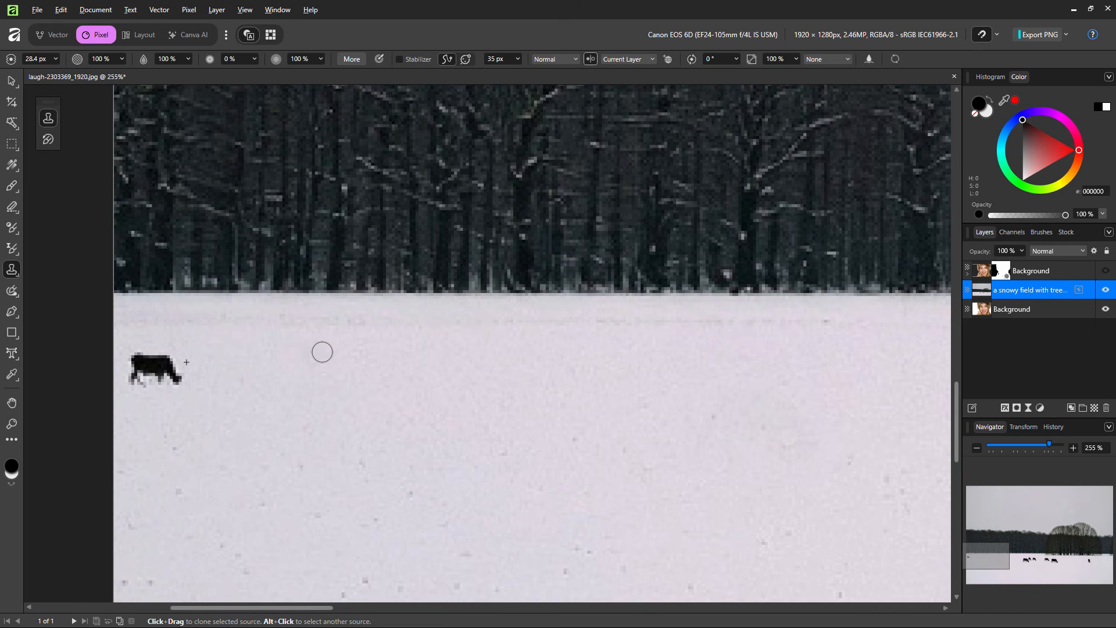
# Clone clean snow over the remaining animal at the field's far left edge and the grazing herd near the middle.
pyautogui.moveTo(186, 364)
pyautogui.mouseDown()
pyautogui.moveTo(149, 367)
pyautogui.moveTo(179, 377)
pyautogui.moveTo(141, 382)
pyautogui.moveTo(159, 356)
pyautogui.mouseUp()
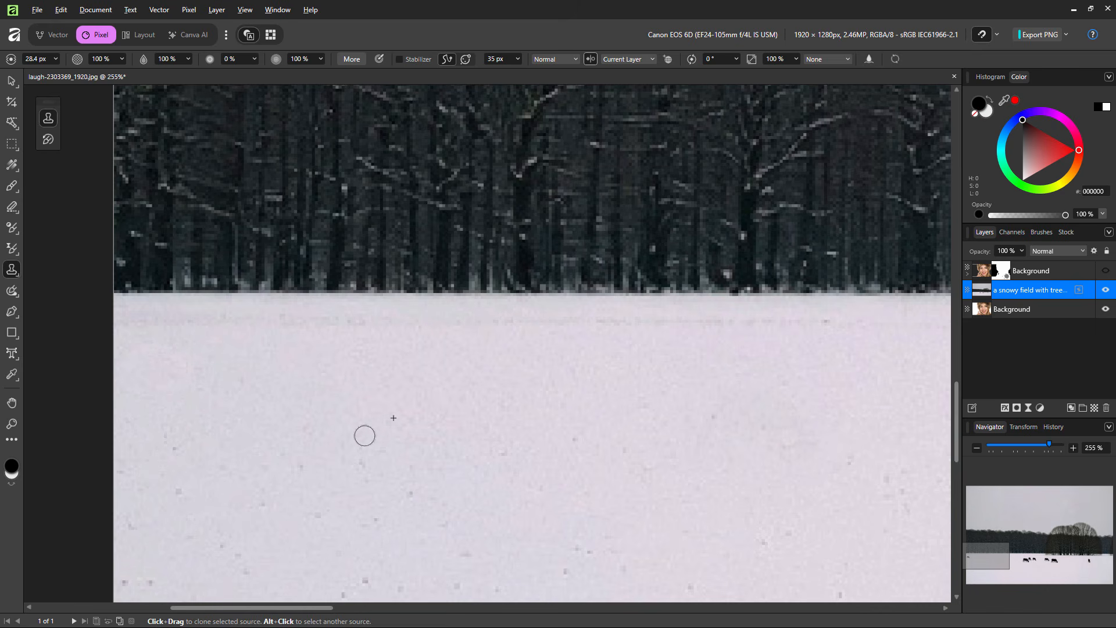
pyautogui.moveTo(366, 405)
pyautogui.mouseDown()
pyautogui.moveTo(329, 390)
pyautogui.moveTo(411, 408)
pyautogui.moveTo(315, 406)
pyautogui.moveTo(352, 432)
pyautogui.moveTo(321, 433)
pyautogui.moveTo(312, 460)
pyautogui.moveTo(401, 461)
pyautogui.moveTo(345, 448)
pyautogui.moveTo(387, 464)
pyautogui.moveTo(414, 438)
pyautogui.moveTo(413, 462)
pyautogui.mouseUp()
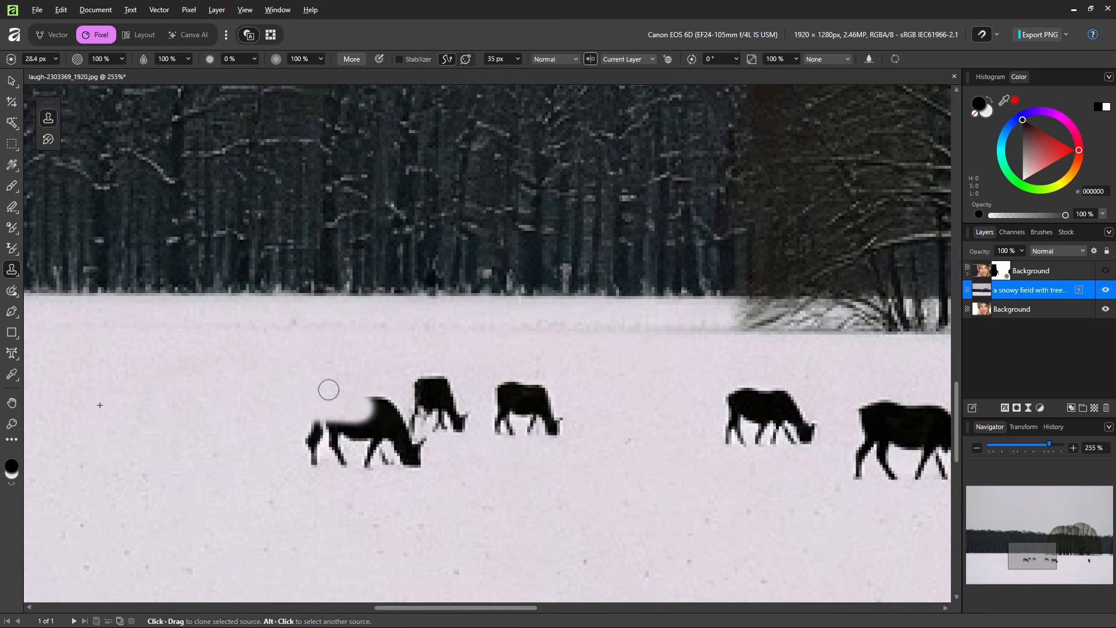
pyautogui.moveTo(448, 389)
pyautogui.mouseDown()
pyautogui.moveTo(431, 424)
pyautogui.moveTo(515, 428)
pyautogui.moveTo(489, 396)
pyautogui.moveTo(553, 407)
pyautogui.moveTo(546, 431)
pyautogui.moveTo(742, 400)
pyautogui.moveTo(748, 449)
pyautogui.moveTo(808, 434)
pyautogui.mouseUp()
pyautogui.moveTo(814, 430); pyautogui.dragTo(337, 404)
pyautogui.moveTo(396, 385)
pyautogui.mouseDown()
pyautogui.moveTo(426, 389)
pyautogui.moveTo(395, 405)
pyautogui.moveTo(428, 464)
pyautogui.moveTo(558, 420)
pyautogui.mouseUp()
pyautogui.moveTo(456, 420); pyautogui.dragTo(481, 420)
# Sample clean snow and clone it over the last dark figure in front of the large trees.
pyautogui.moveTo(602, 503); pyautogui.dragTo(279, 488)
pyautogui.moveTo(615, 486); pyautogui.dragTo(353, 486)
pyautogui.keyDown('alt'); pyautogui.click(347, 389); pyautogui.keyUp('alt')
pyautogui.moveTo(530, 378)
pyautogui.mouseDown()
pyautogui.moveTo(508, 366)
pyautogui.moveTo(539, 398)
pyautogui.moveTo(579, 408)
pyautogui.moveTo(515, 431)
pyautogui.mouseUp()
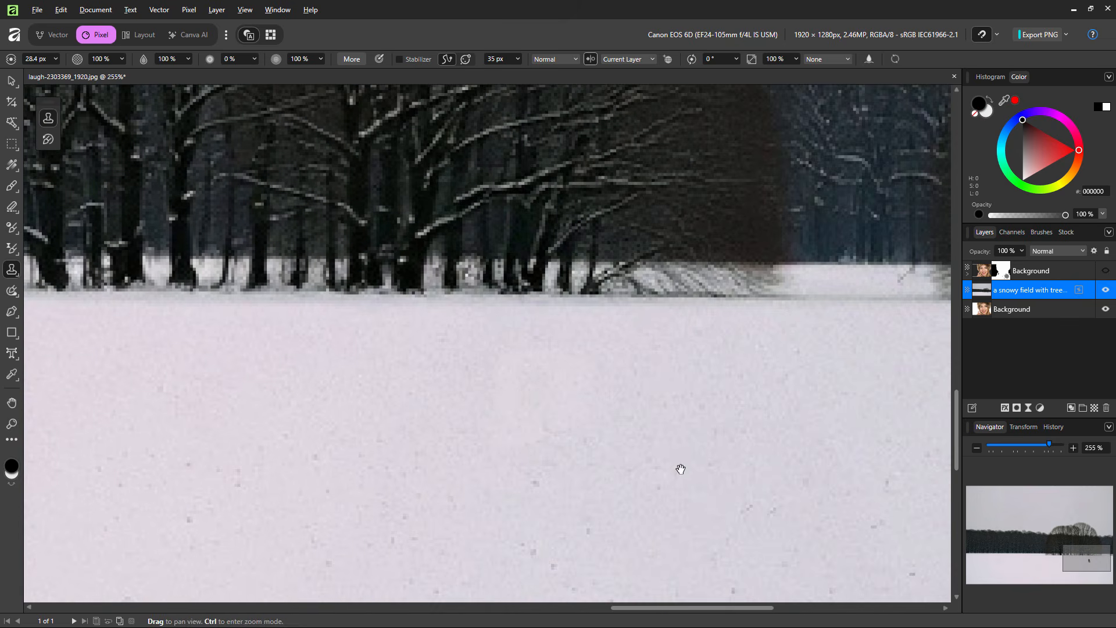
pyautogui.hotkey('ctrl', '0')
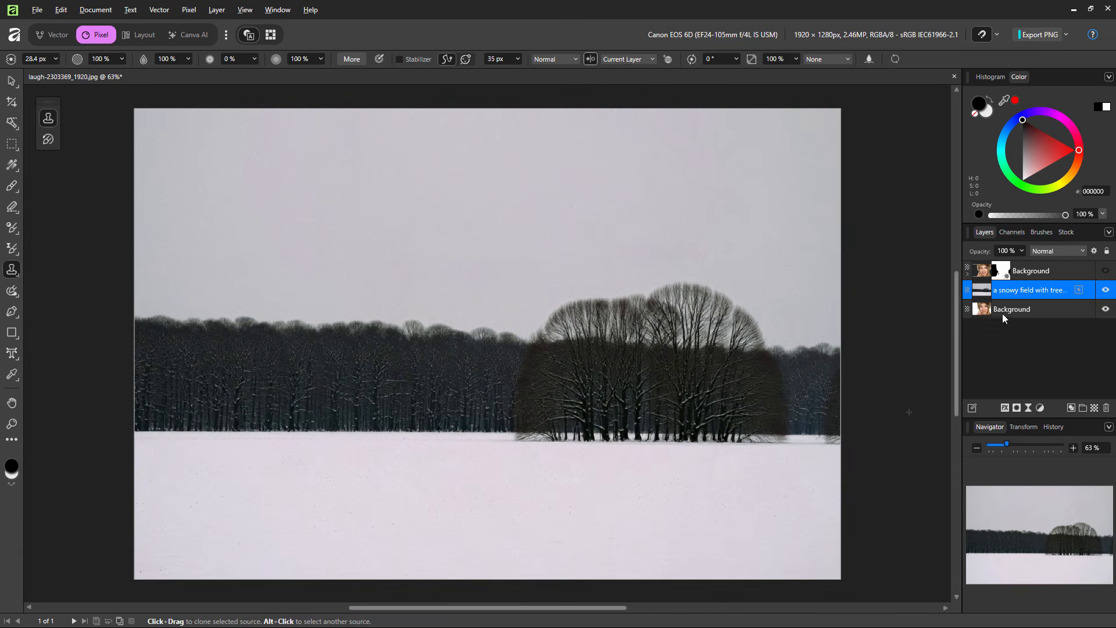
# Show the masked portrait layer again and expand it to access its mask.
pyautogui.click(1105, 271)
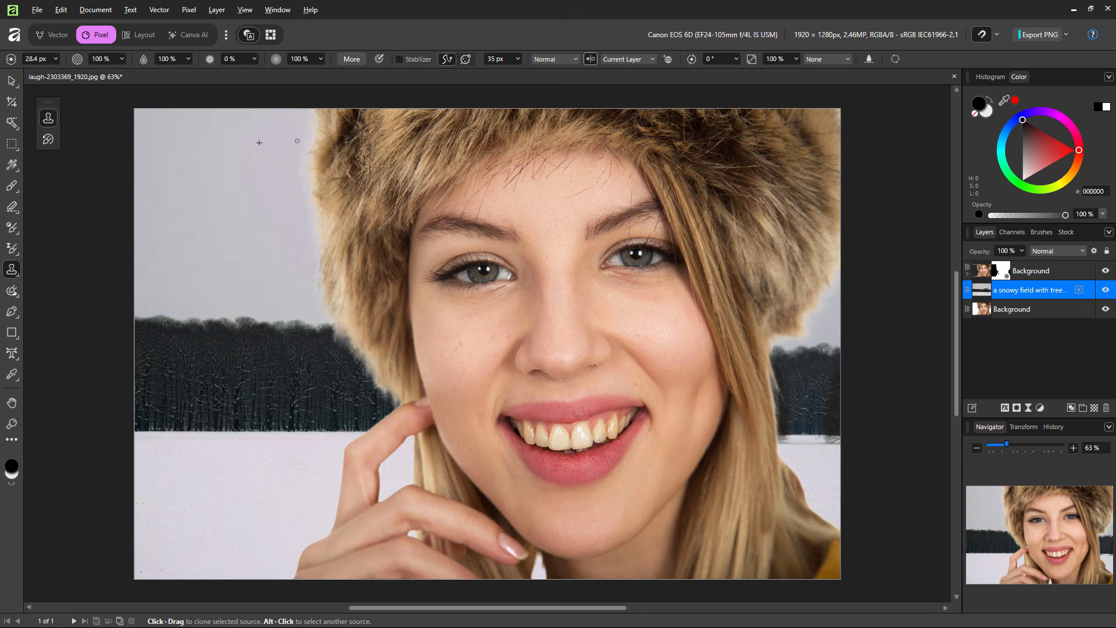
pyautogui.click(9, 85)
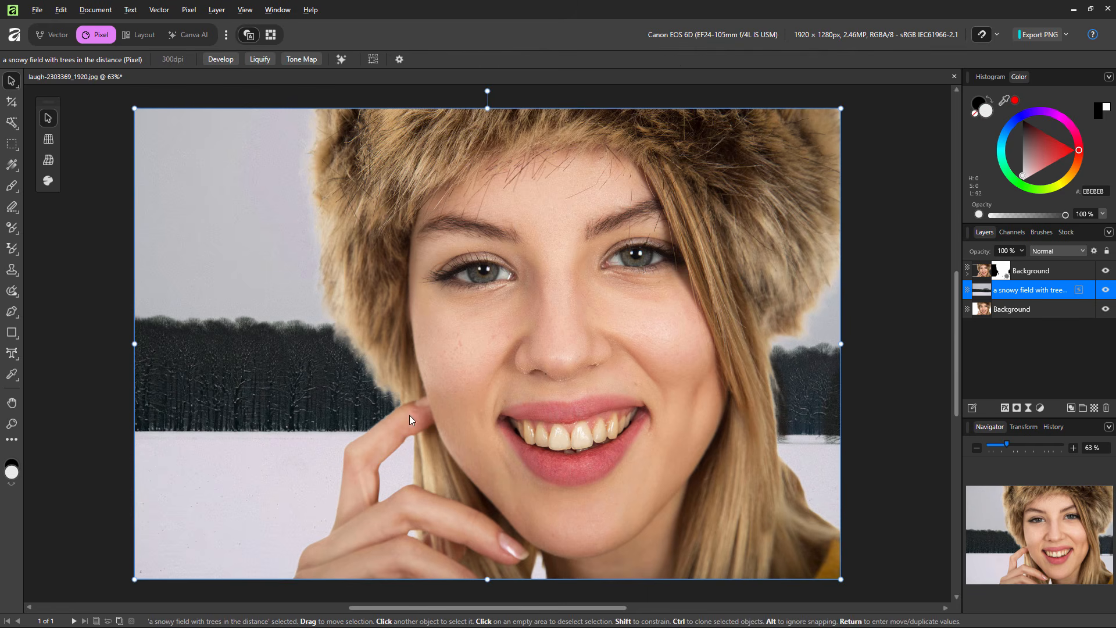
pyautogui.click(968, 274)
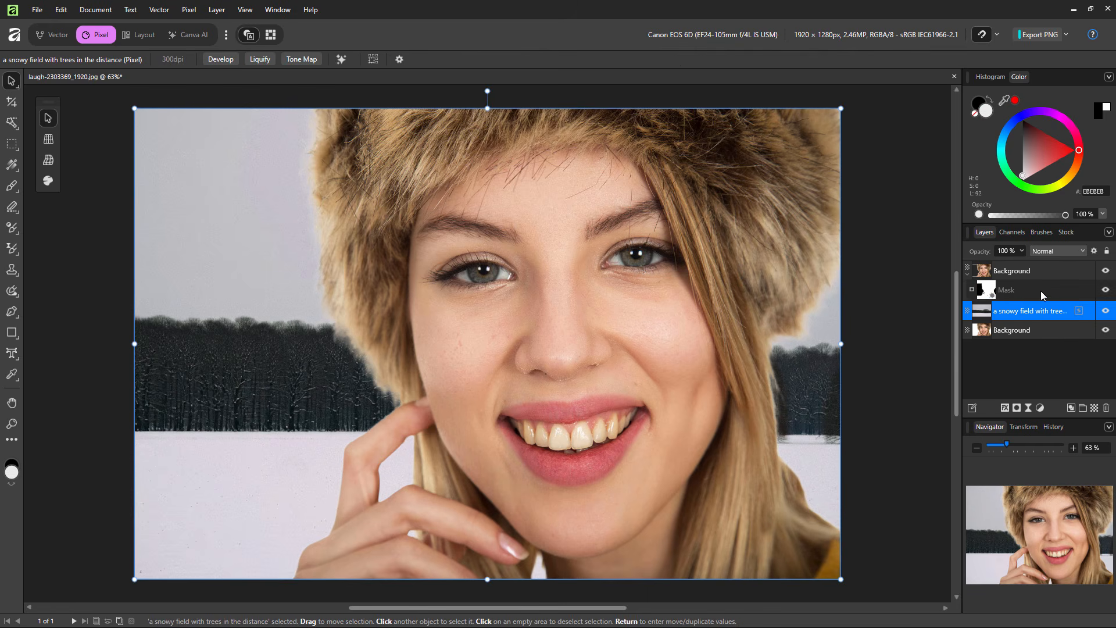
pyautogui.click(992, 292)
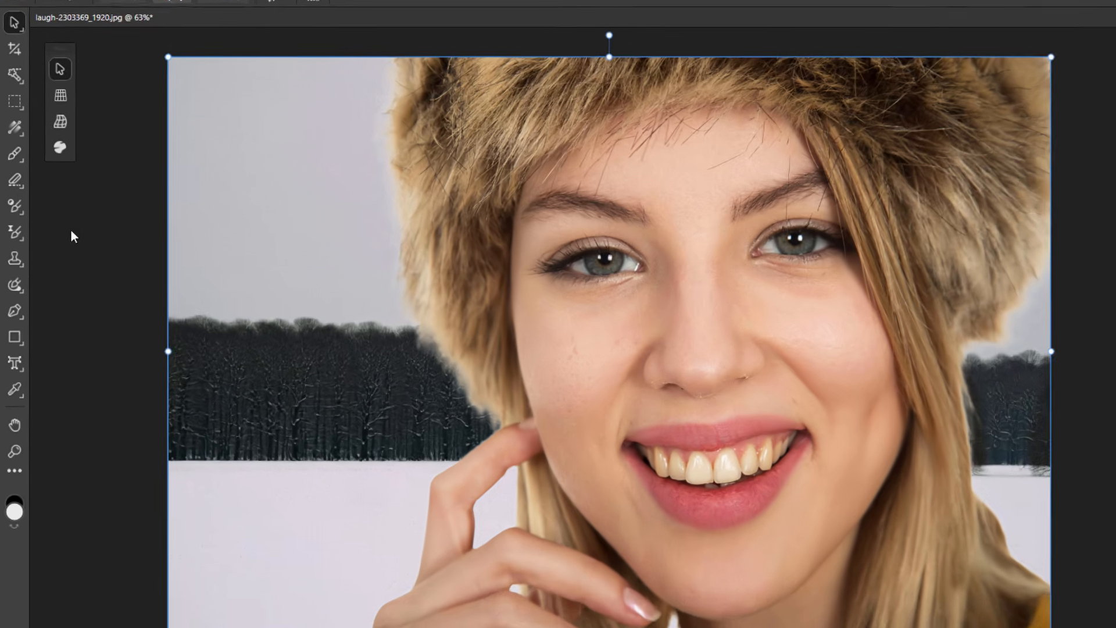
# Choose the Burn Brush Tool and enlarge its brush to 128.7 px.
pyautogui.click(12, 227)
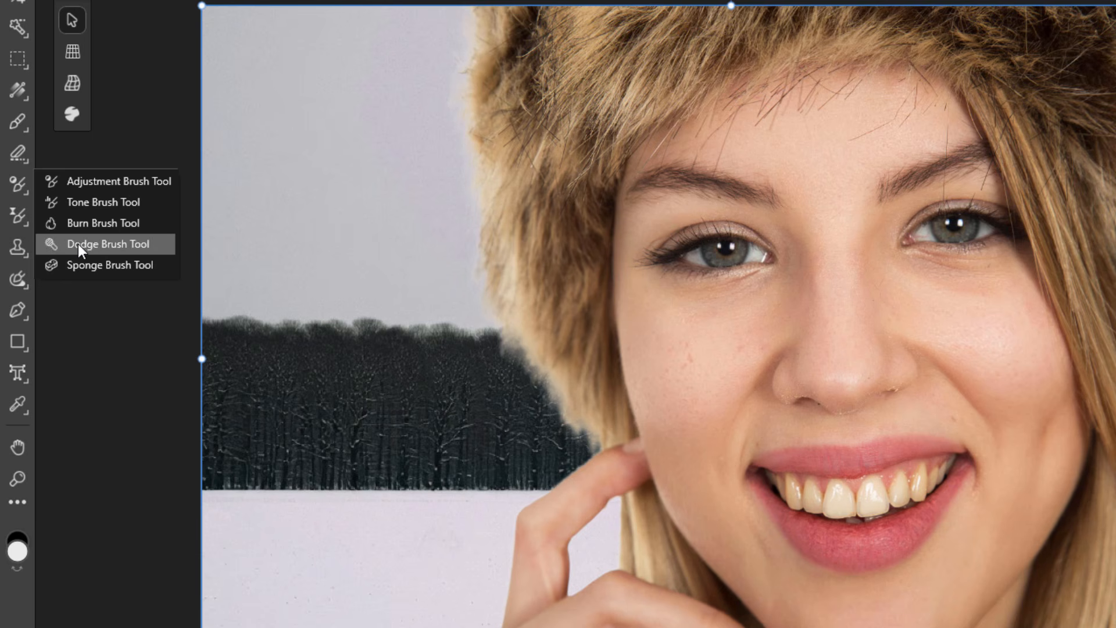
pyautogui.click(95, 225)
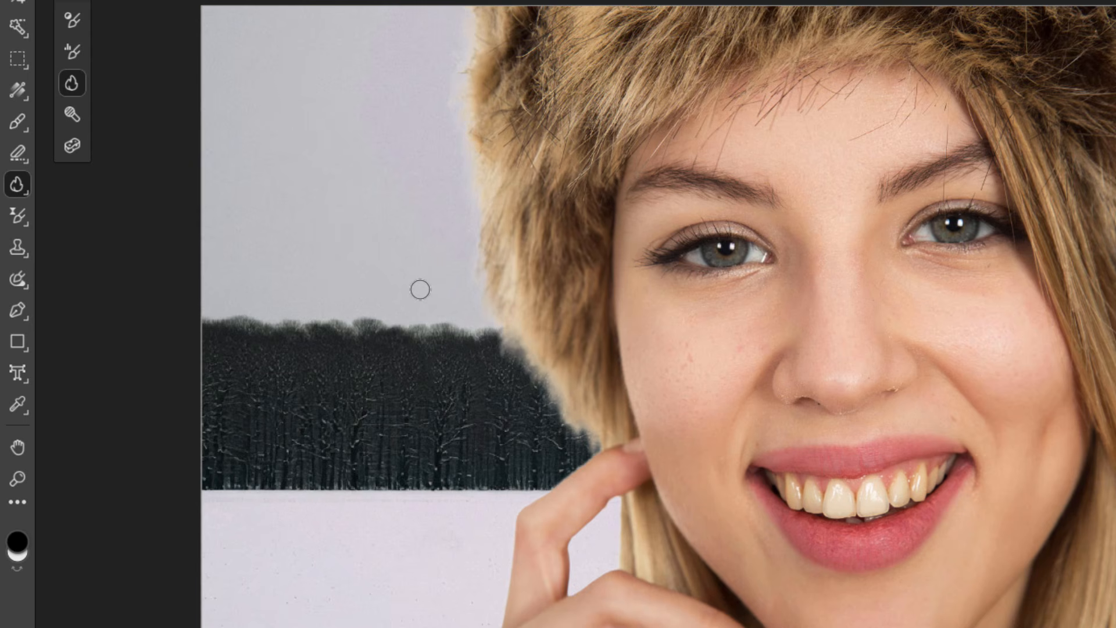
pyautogui.press(']')
pyautogui.press(']')
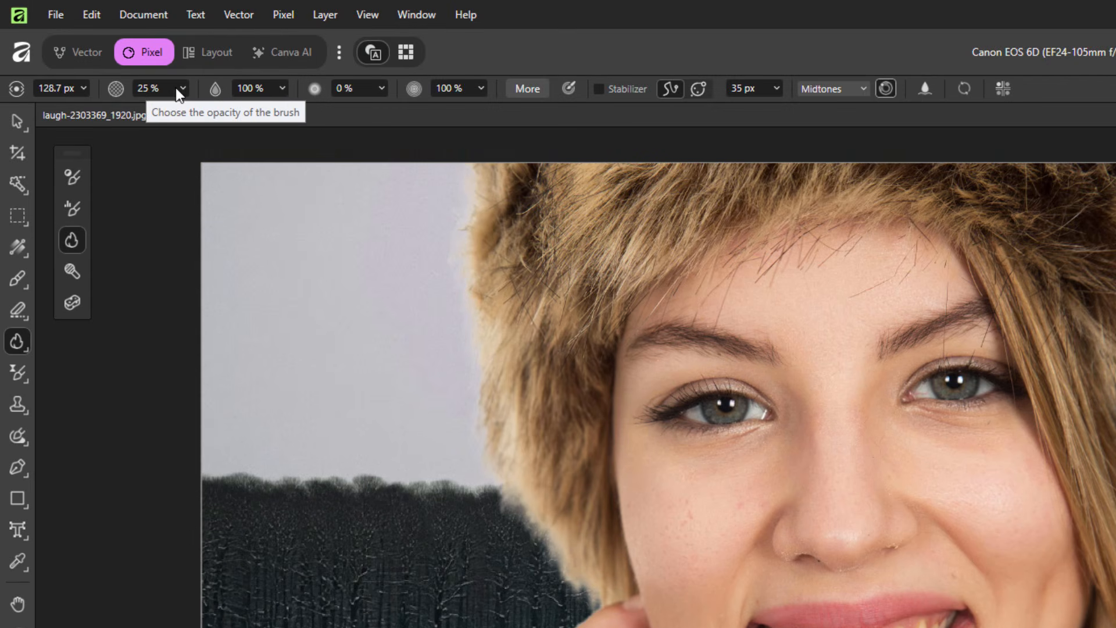
# Try 100 % opacity for the burn brush and return it to 25 %.
pyautogui.click(180, 88)
pyautogui.moveTo(183, 108); pyautogui.dragTo(287, 116)
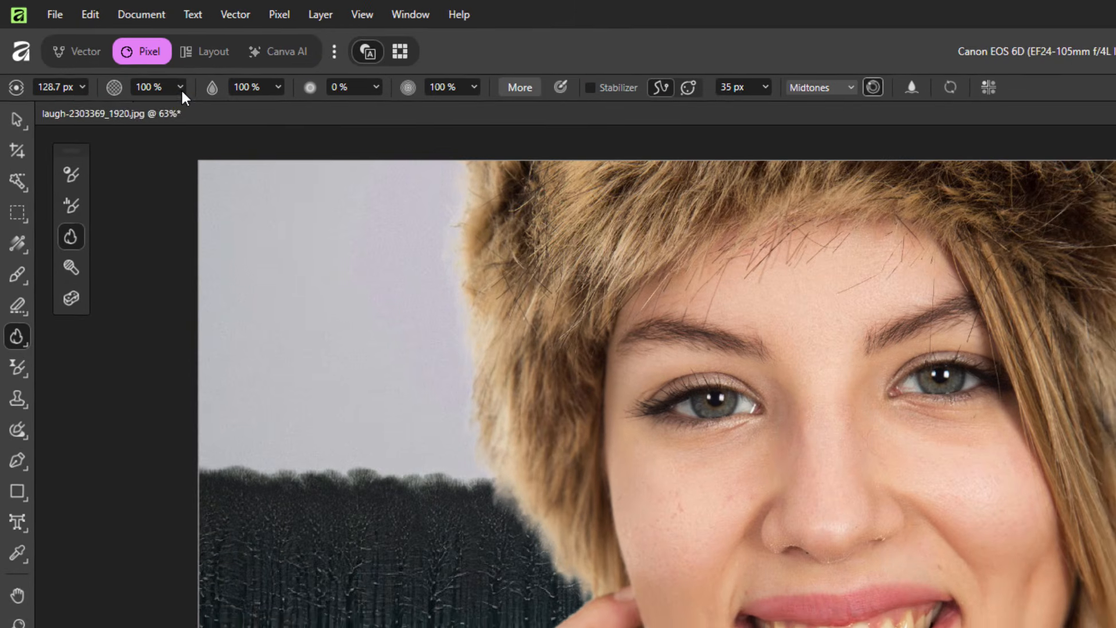
pyautogui.click(180, 88)
pyautogui.moveTo(158, 106); pyautogui.dragTo(99, 112)
pyautogui.click(182, 91)
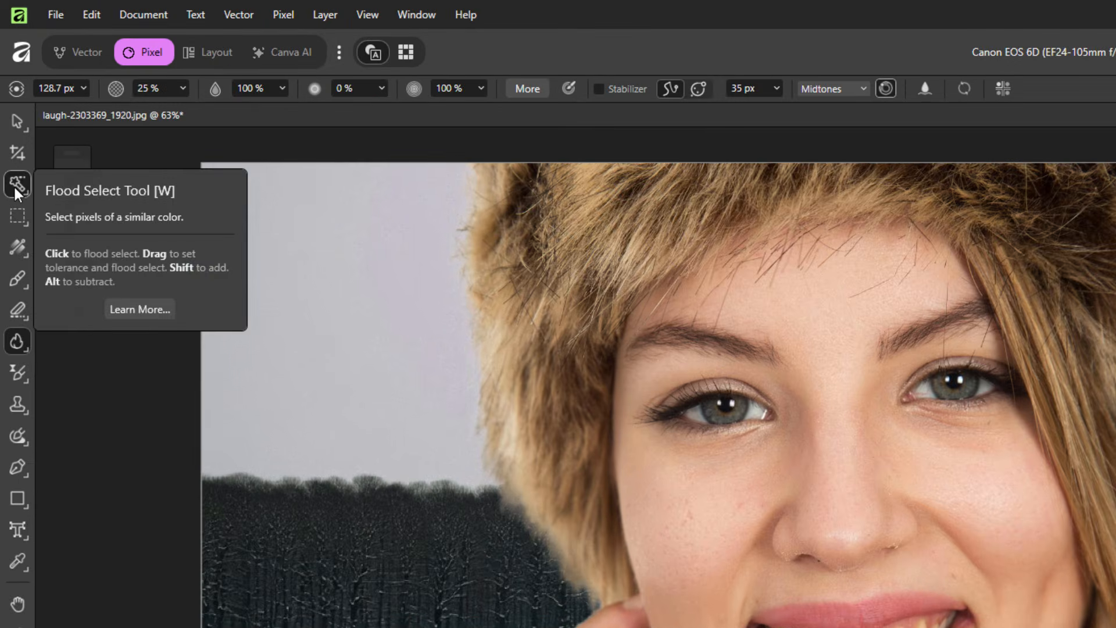
pyautogui.click(10, 124)
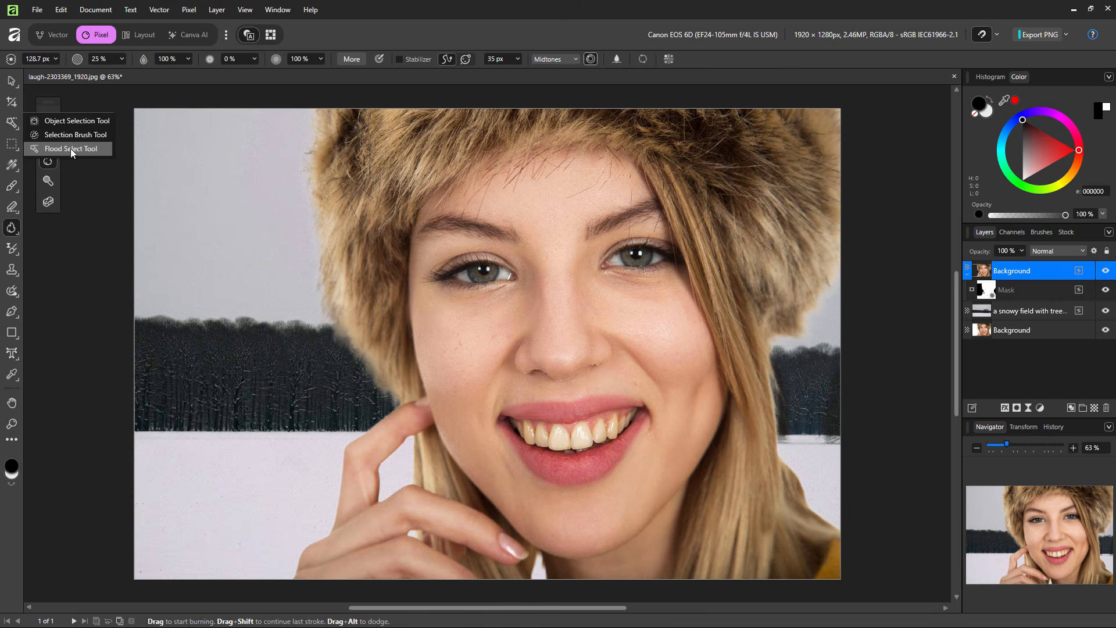
pyautogui.press('v')
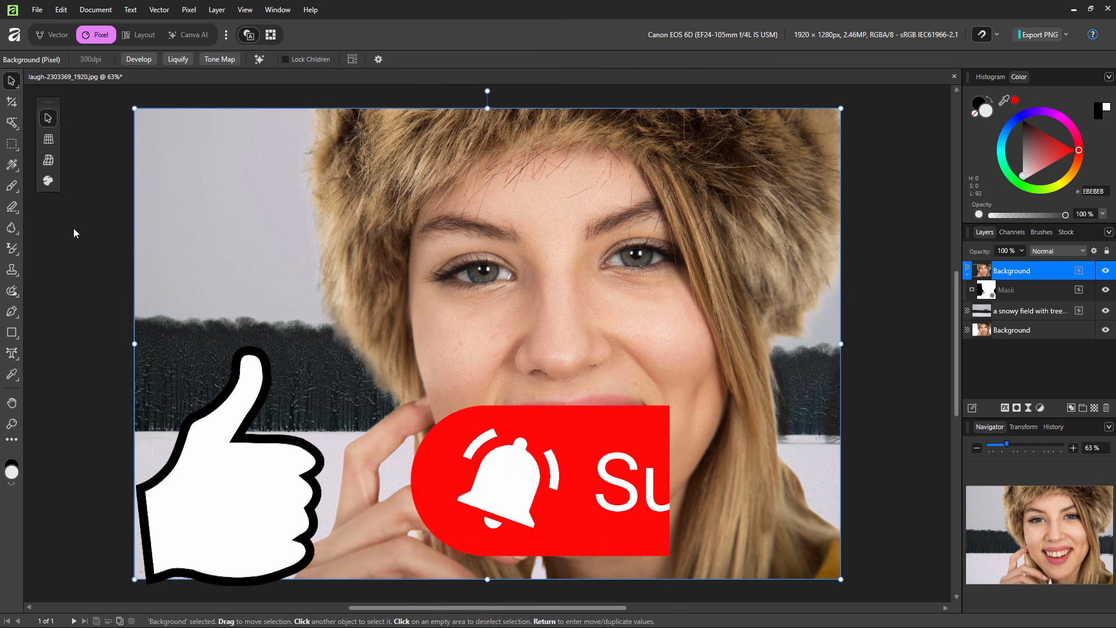